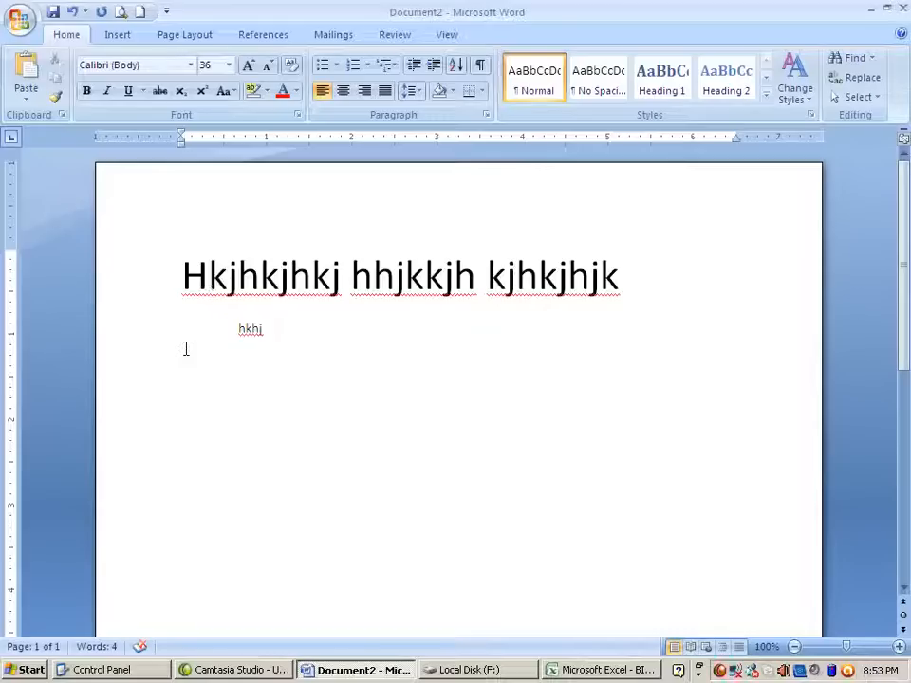
# Replace the placeholder lines with the two people's full names in capitals, one per line, and add an empty line
pyautogui.click(186, 349)
pyautogui.moveTo(151, 283); pyautogui.dragTo(171, 347)
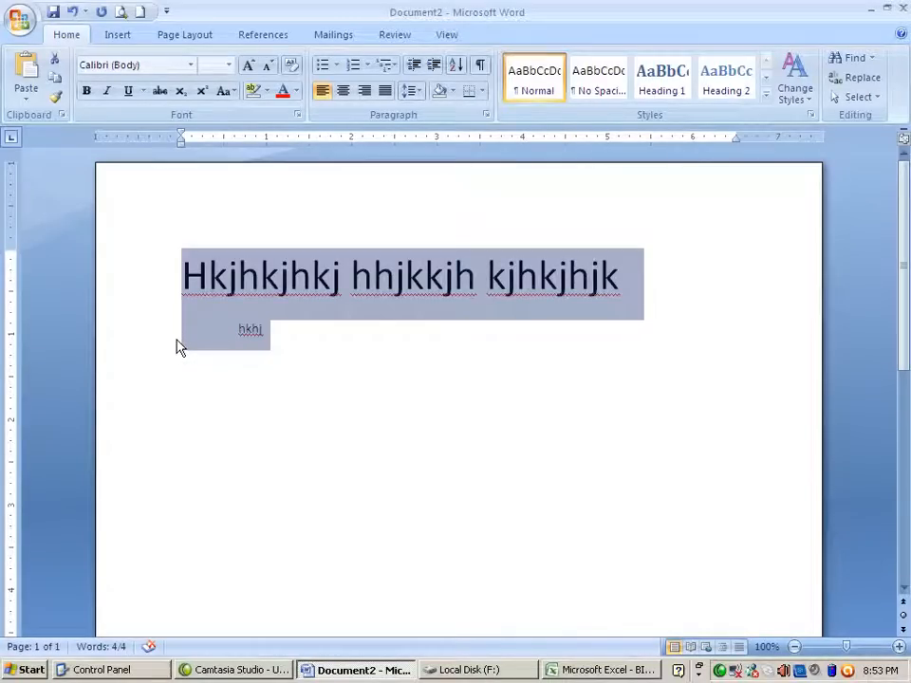
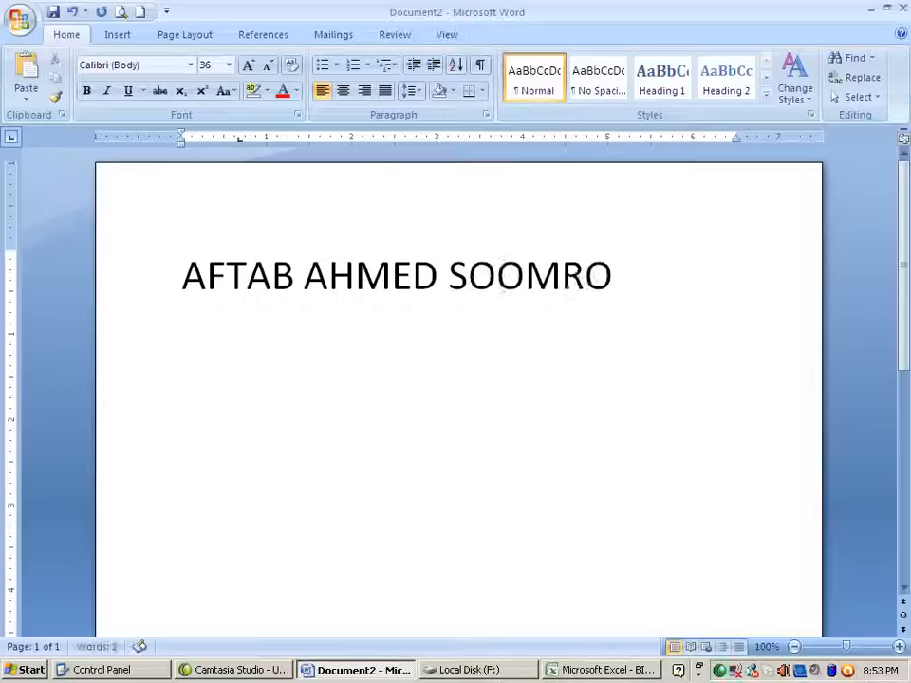
pyautogui.press('Return')
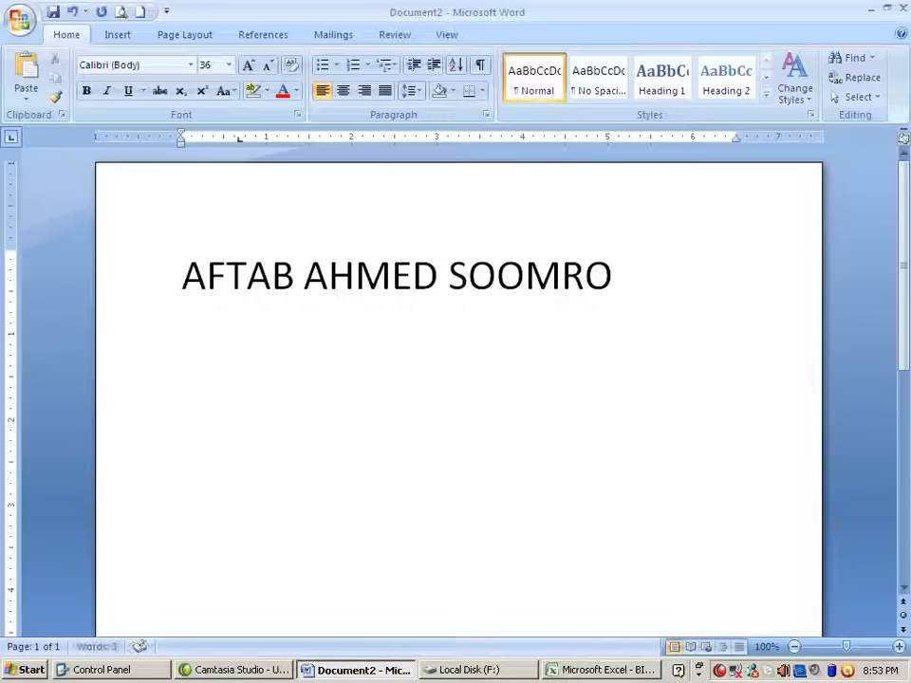
pyautogui.write('T')
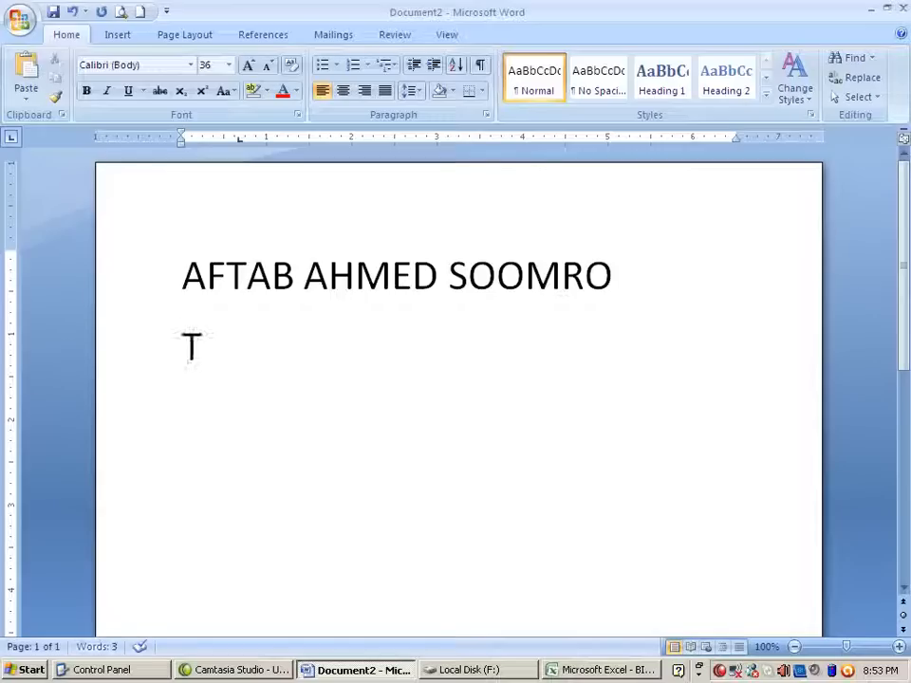
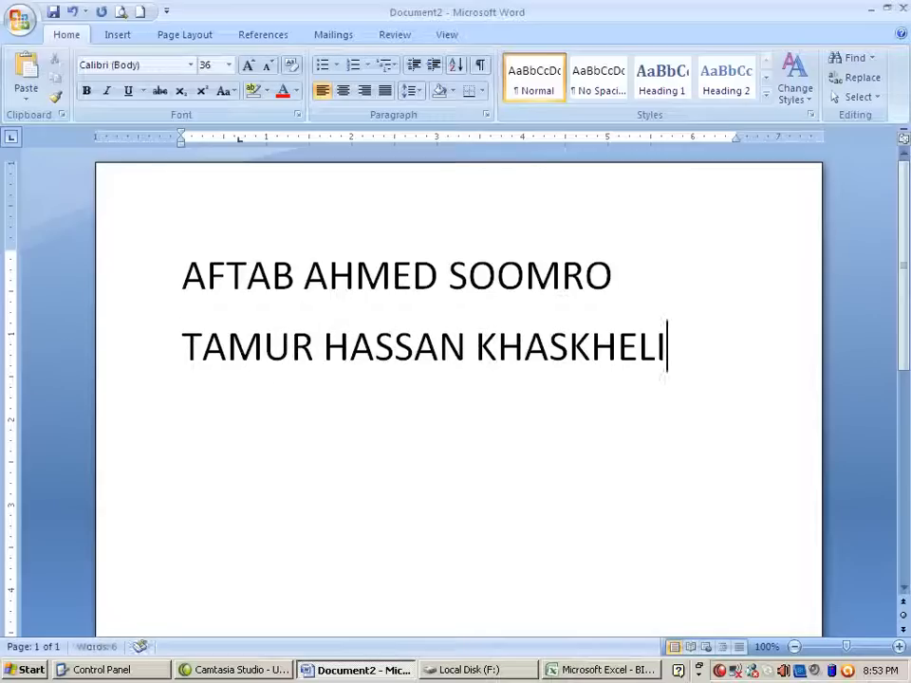
pyautogui.press('Return')
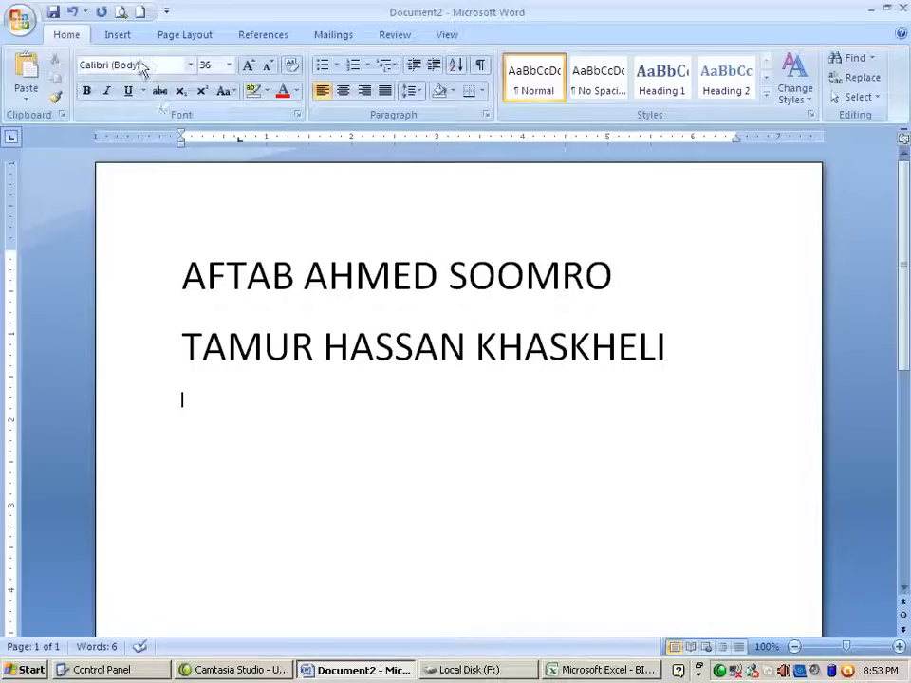
# Draw a heart outline shape, about 2.35 by 2.84 inches, below the two names
pyautogui.click(117, 35)
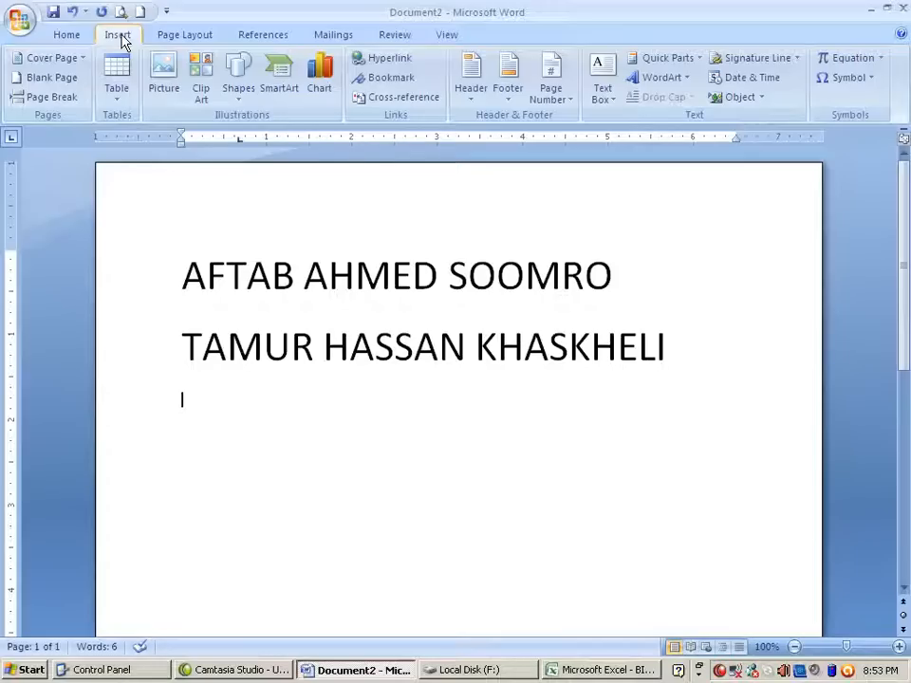
pyautogui.click(240, 95)
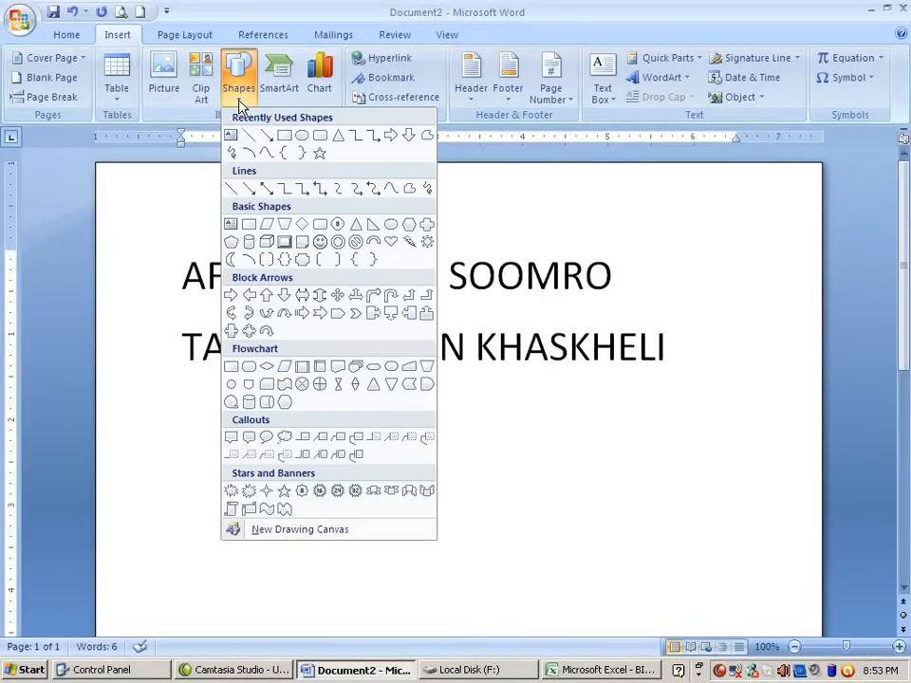
pyautogui.click(389, 242)
pyautogui.moveTo(333, 417); pyautogui.dragTo(574, 616)
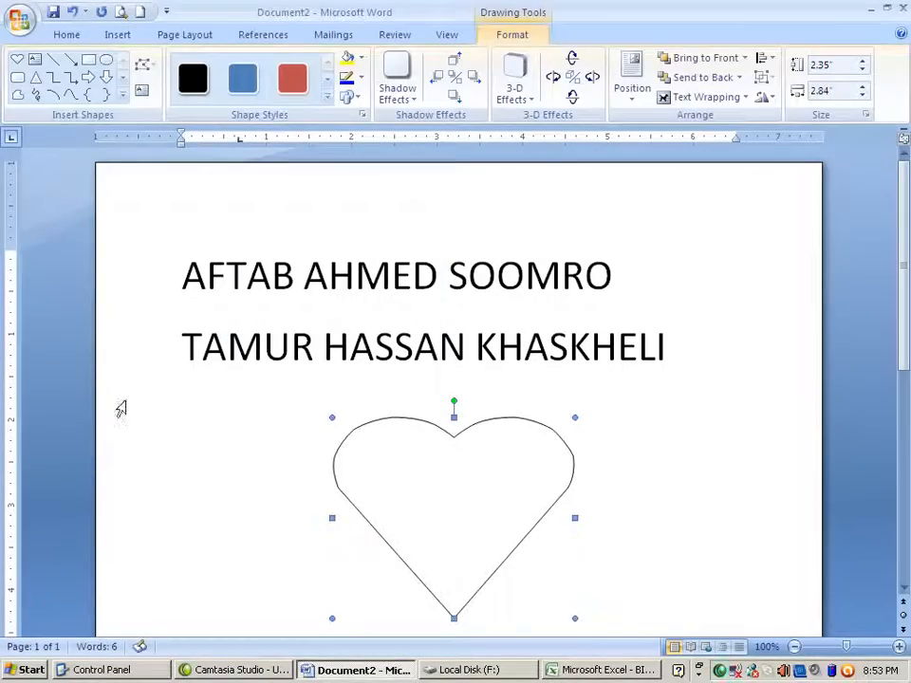
pyautogui.click(253, 450)
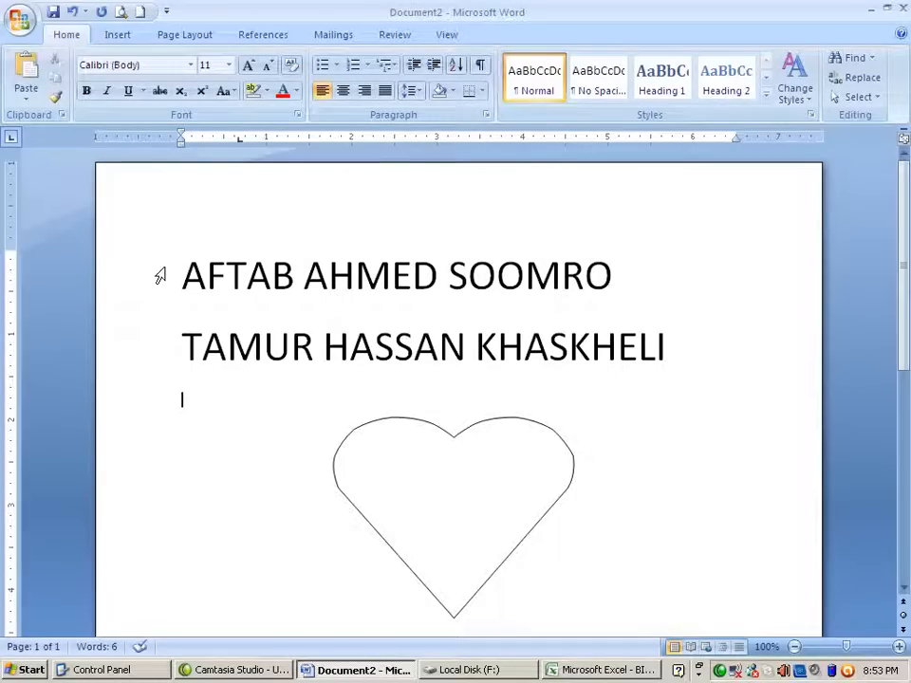
# Select the whole first name line from its first letter to its last
pyautogui.moveTo(172, 275); pyautogui.dragTo(610, 286)
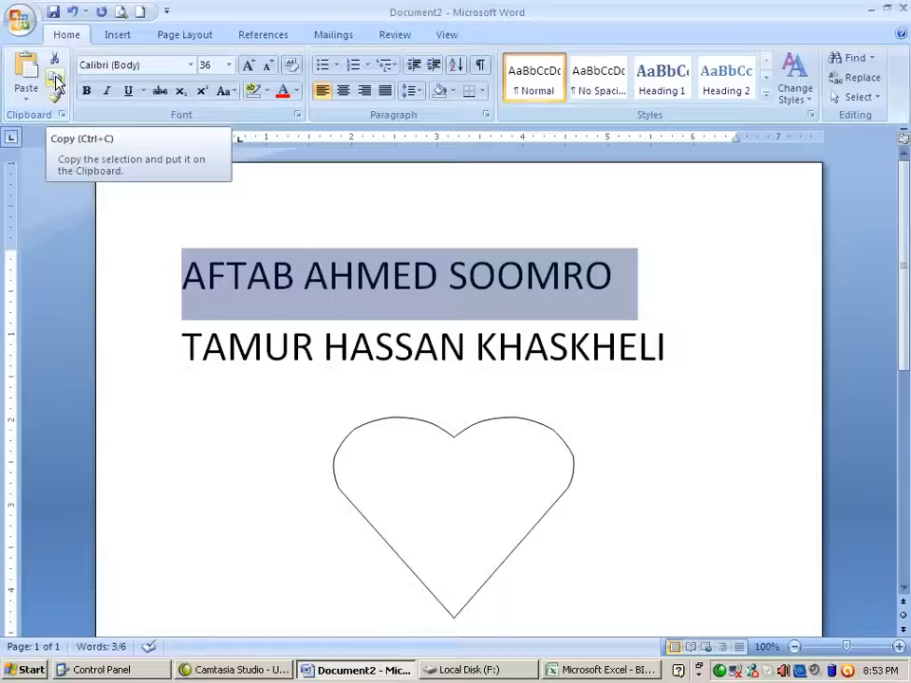
pyautogui.click(220, 395)
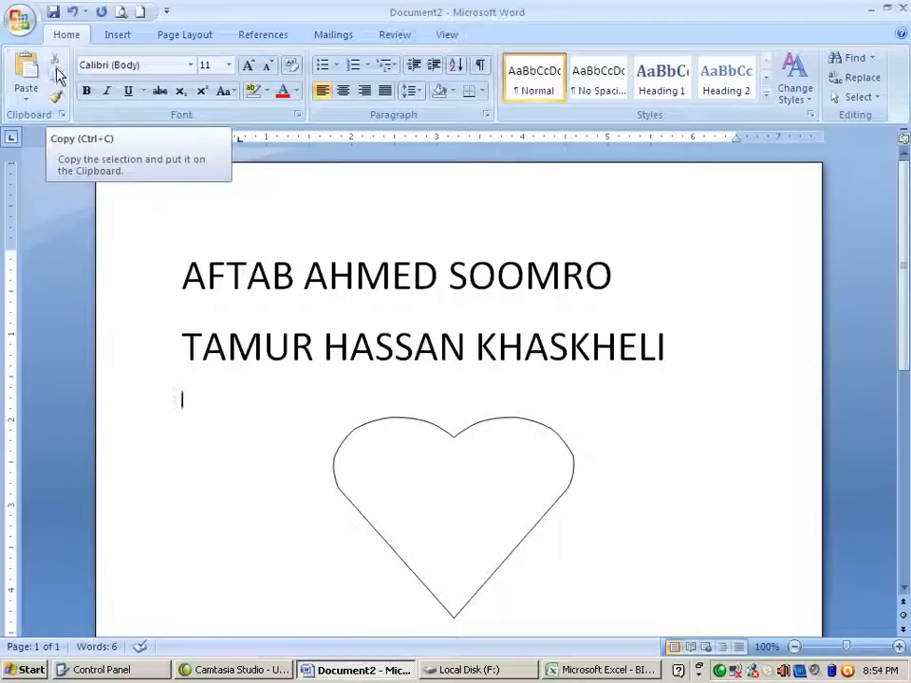
pyautogui.click(161, 288)
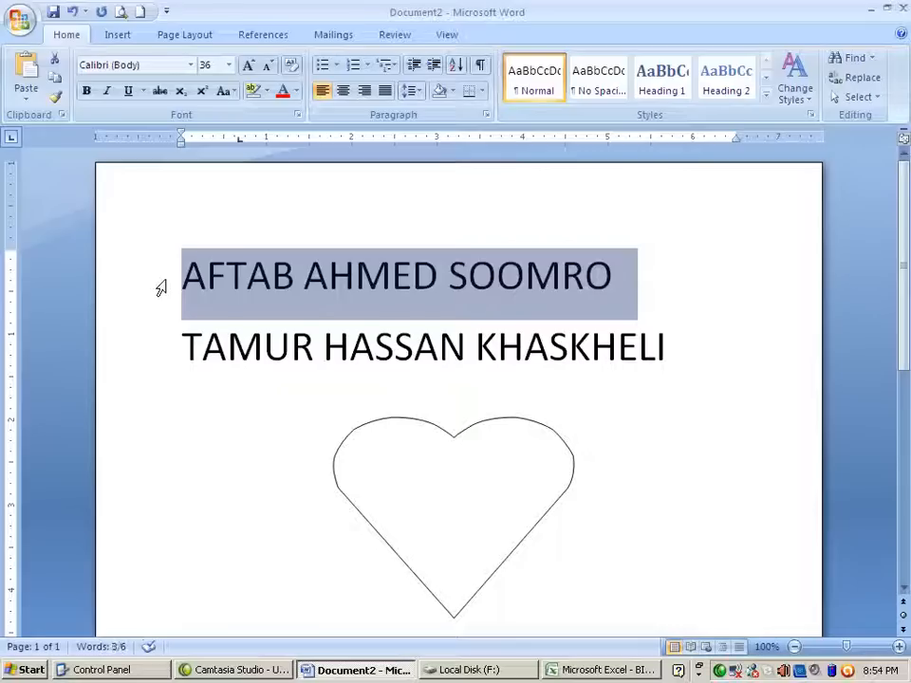
pyautogui.click(273, 275)
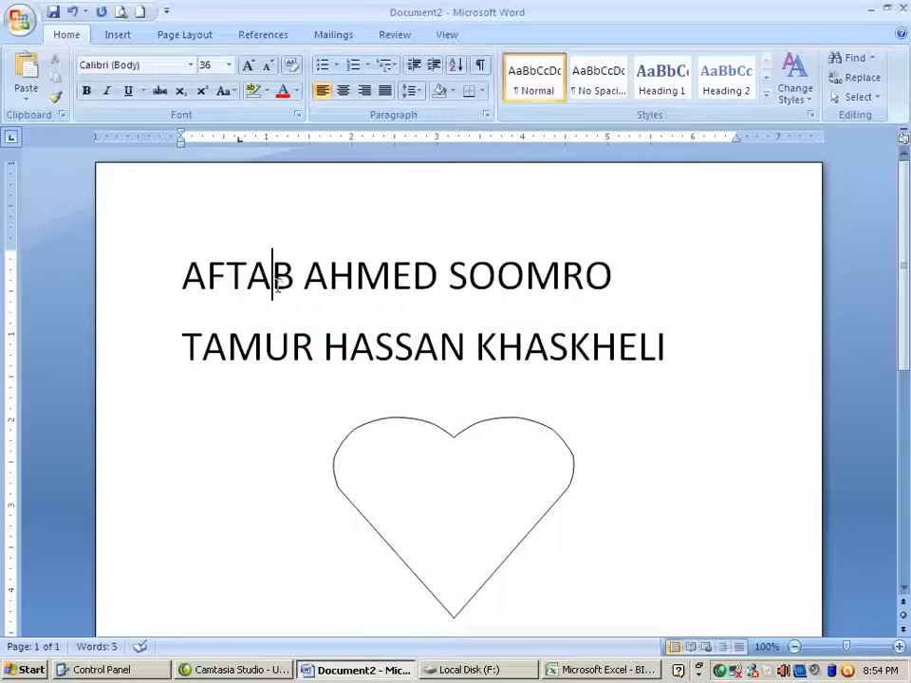
pyautogui.click(183, 279)
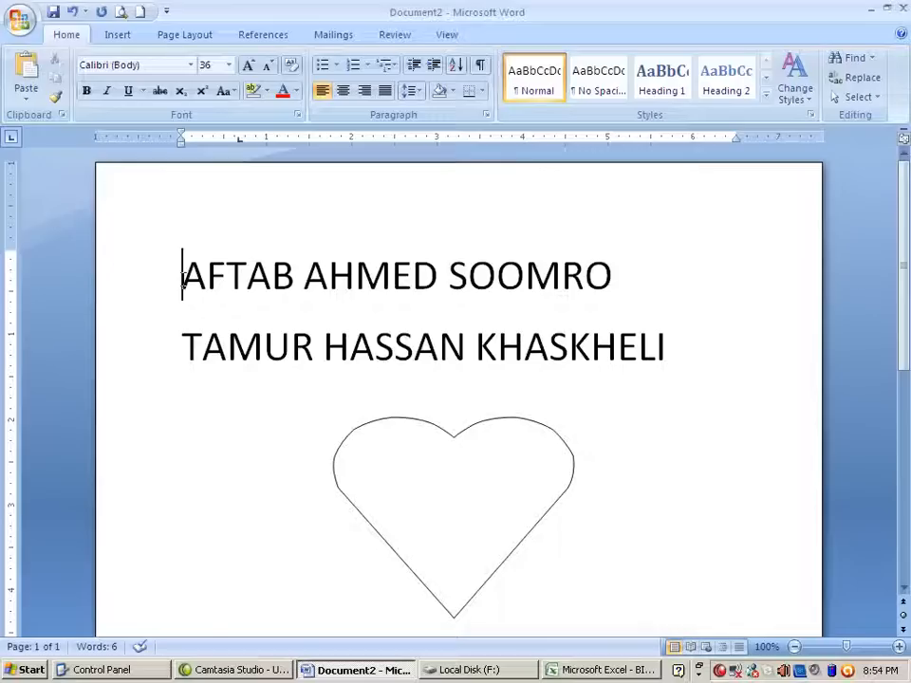
pyautogui.moveTo(183, 279); pyautogui.dragTo(605, 281)
pyautogui.scroll(-5, 653, 201)
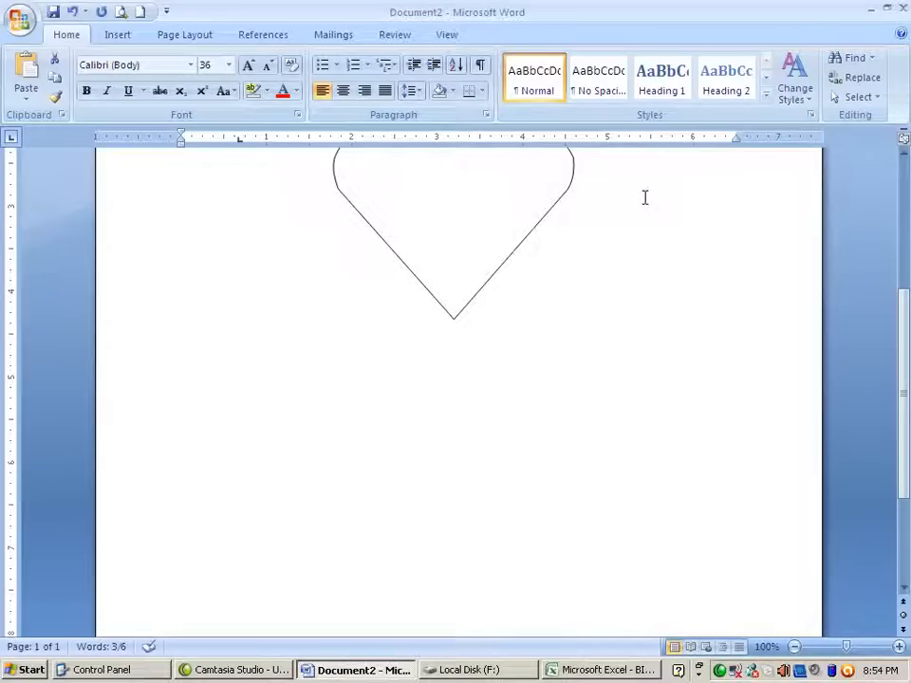
pyautogui.scroll(5, 644, 198)
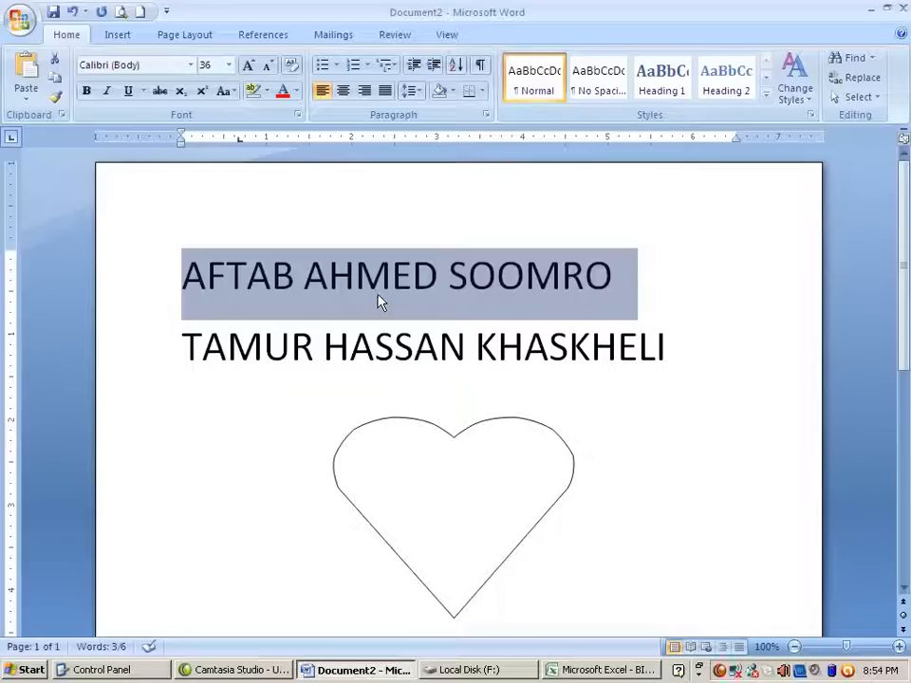
pyautogui.click(334, 285)
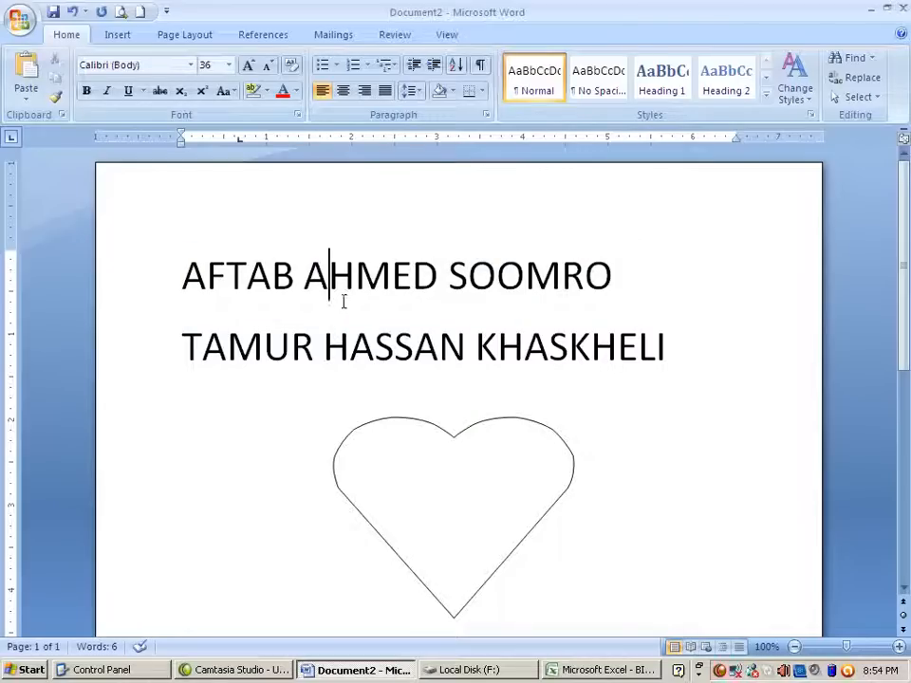
pyautogui.click(180, 275)
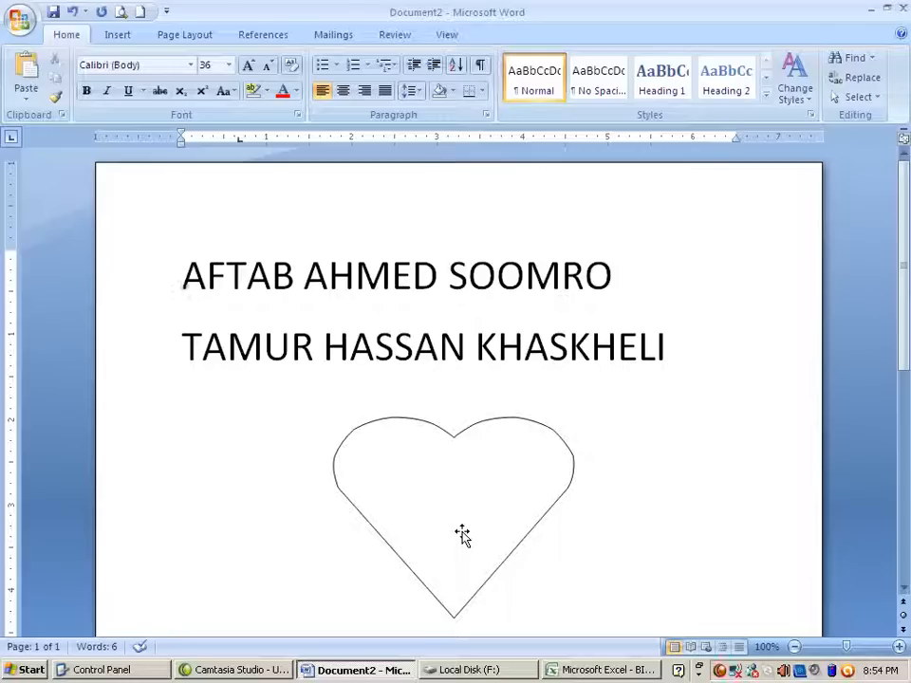
pyautogui.hotkey('shift', 'Right')
pyautogui.hotkey('shift', 'Right')
pyautogui.hotkey('shift', 'Right')
pyautogui.hotkey('shift', 'Right')
pyautogui.hotkey('shift', 'Right')
pyautogui.hotkey('shift', 'Right')
pyautogui.hotkey('shift', 'Right')
pyautogui.hotkey('shift', 'Right')
pyautogui.hotkey('shift', 'Right')
pyautogui.hotkey('shift', 'Right')
pyautogui.hotkey('shift', 'Right')
pyautogui.hotkey('shift', 'Right')
pyautogui.hotkey('shift', 'Right')
pyautogui.hotkey('shift', 'Right')
pyautogui.hotkey('shift', 'Right')
pyautogui.hotkey('shift', 'Right')
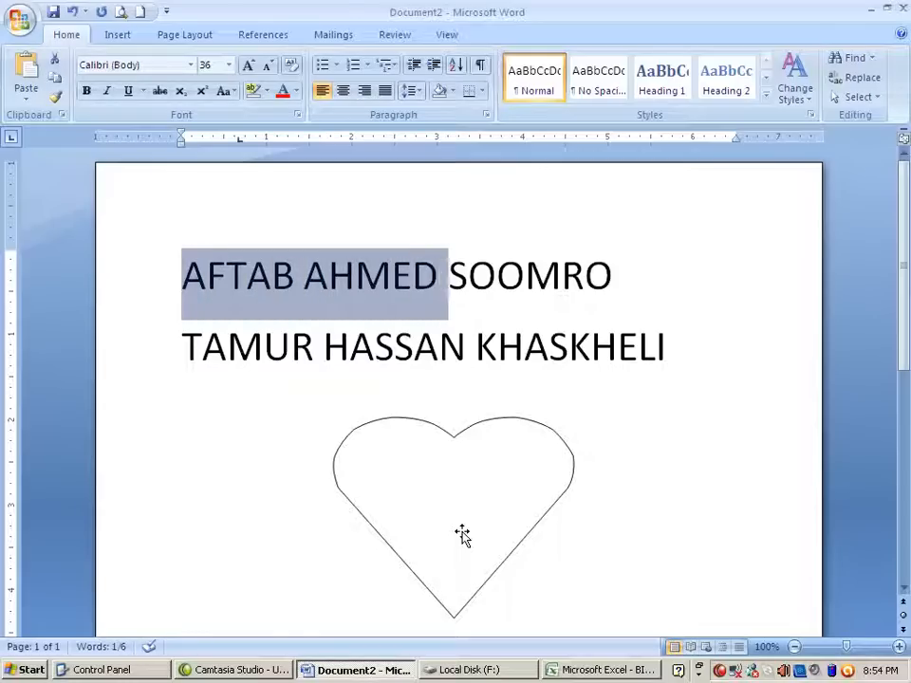
pyautogui.hotkey('shift', 'Right')
pyautogui.hotkey('shift', 'Right')
pyautogui.hotkey('shift', 'Right')
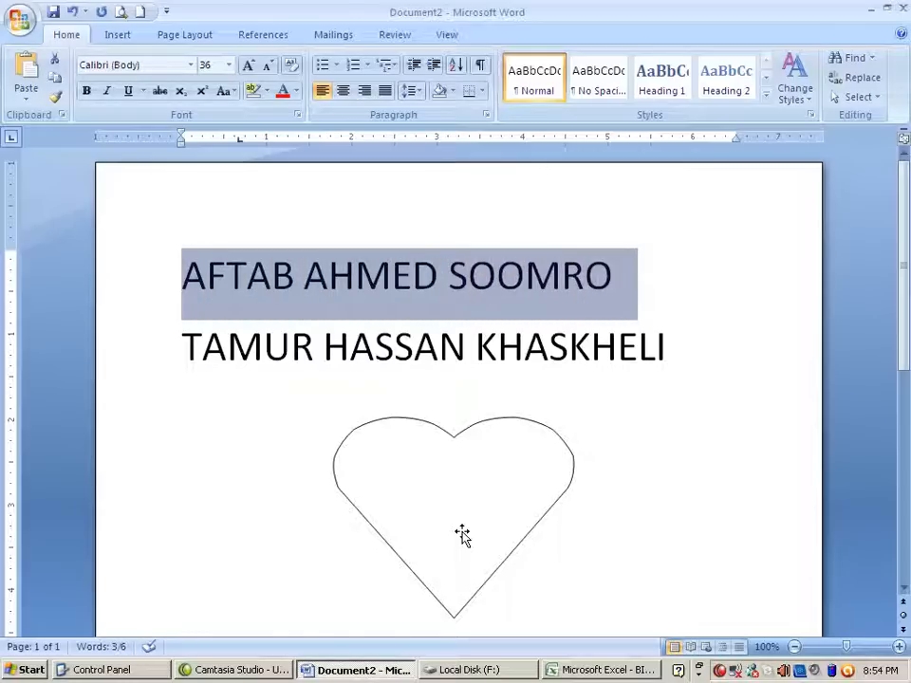
pyautogui.click(547, 370)
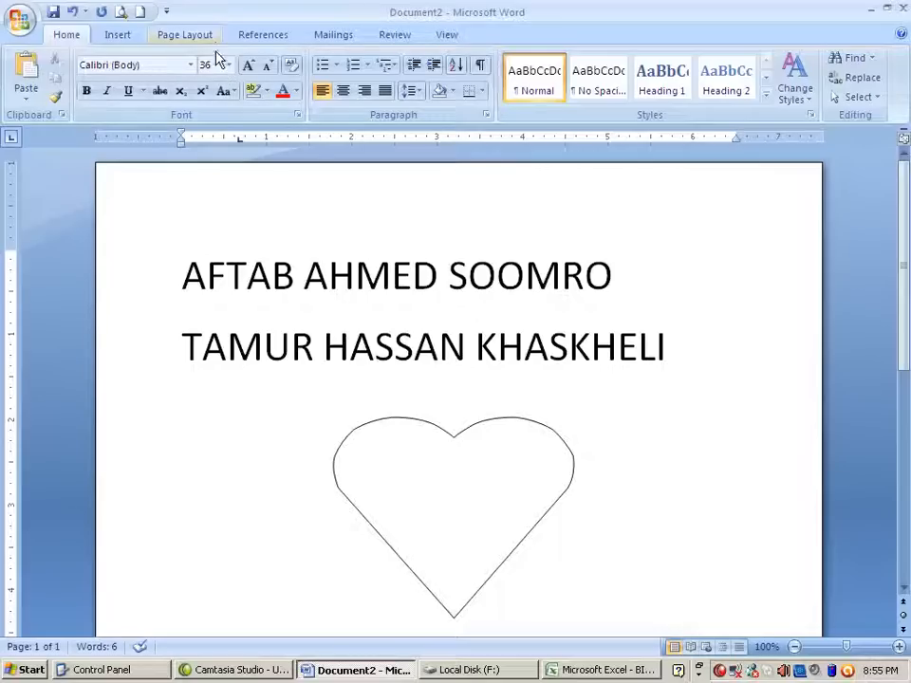
pyautogui.click(108, 288)
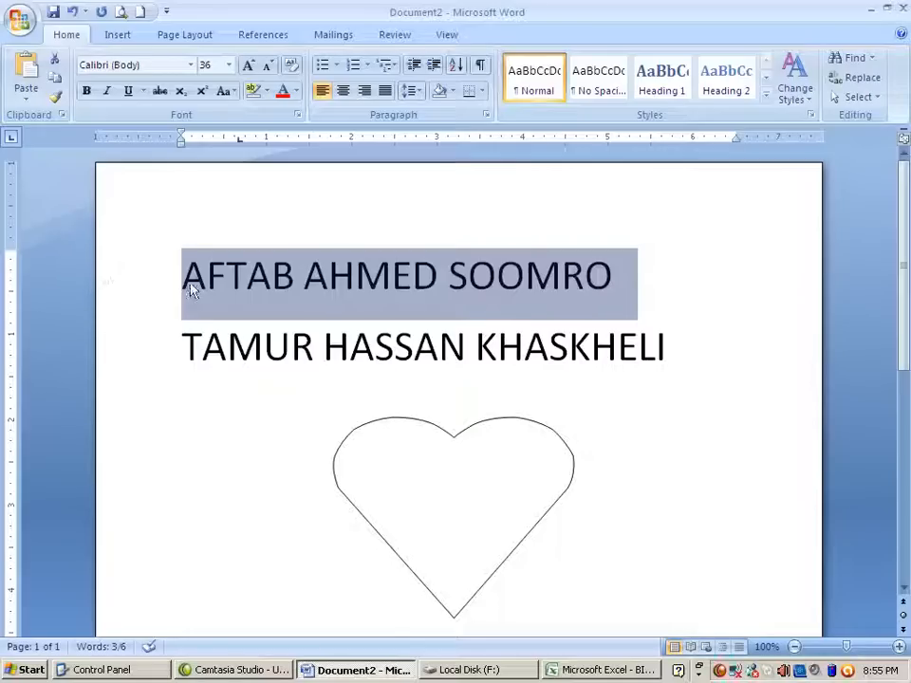
# Copy the first name line and paste it as a new line below the second name
pyautogui.click(52, 78)
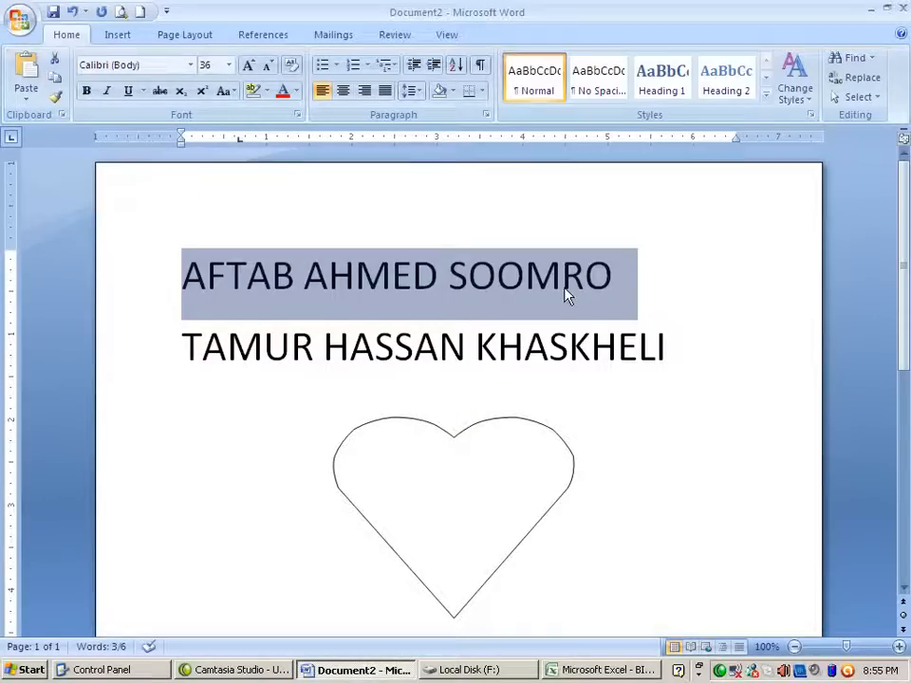
pyautogui.click(630, 285)
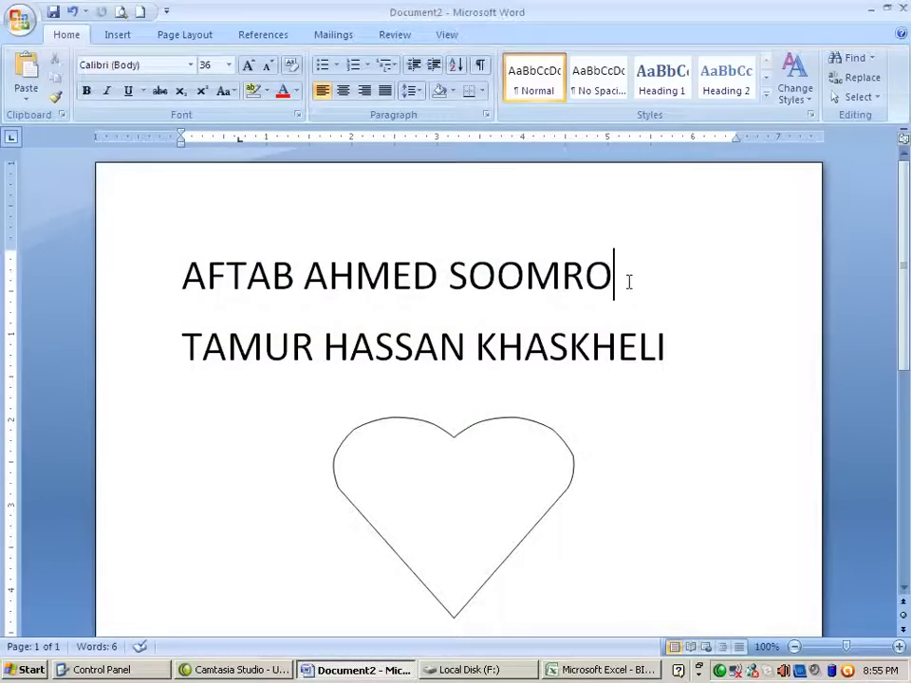
pyautogui.scroll(-3, 629, 282)
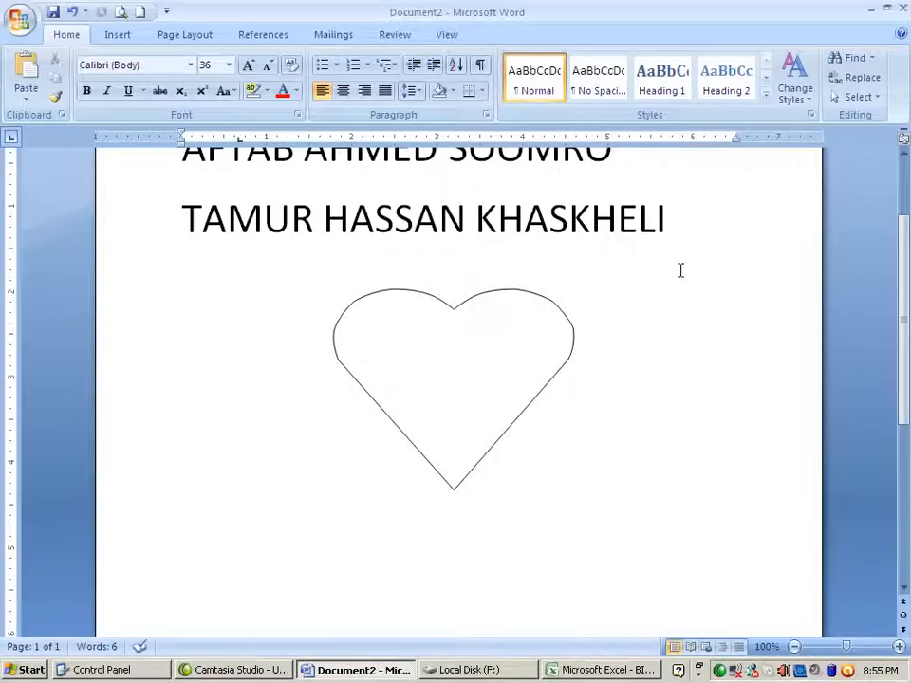
pyautogui.press('Down')
pyautogui.press('Down')
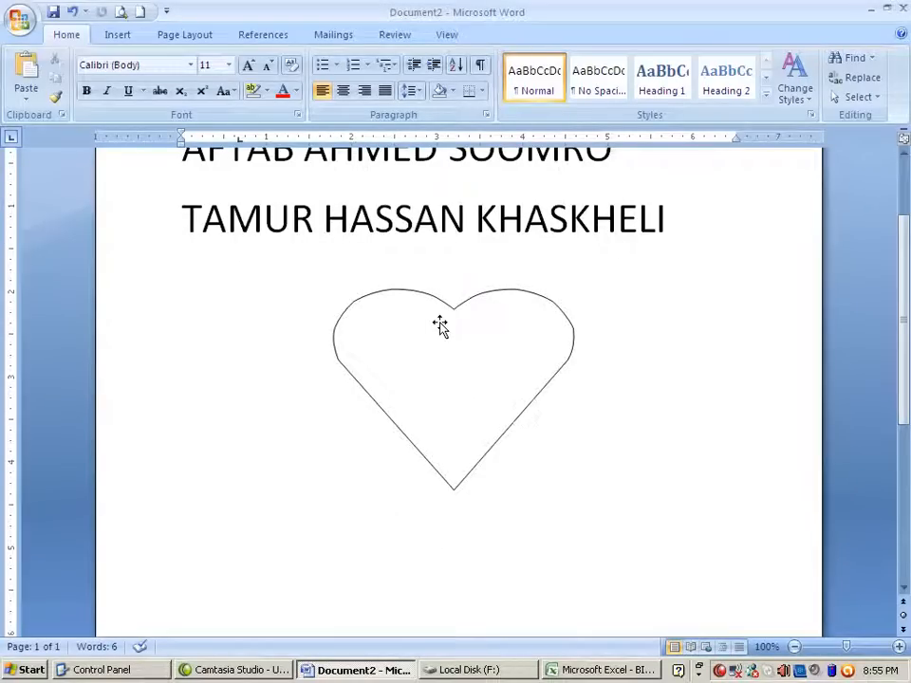
pyautogui.press('Return')
pyautogui.press('Return')
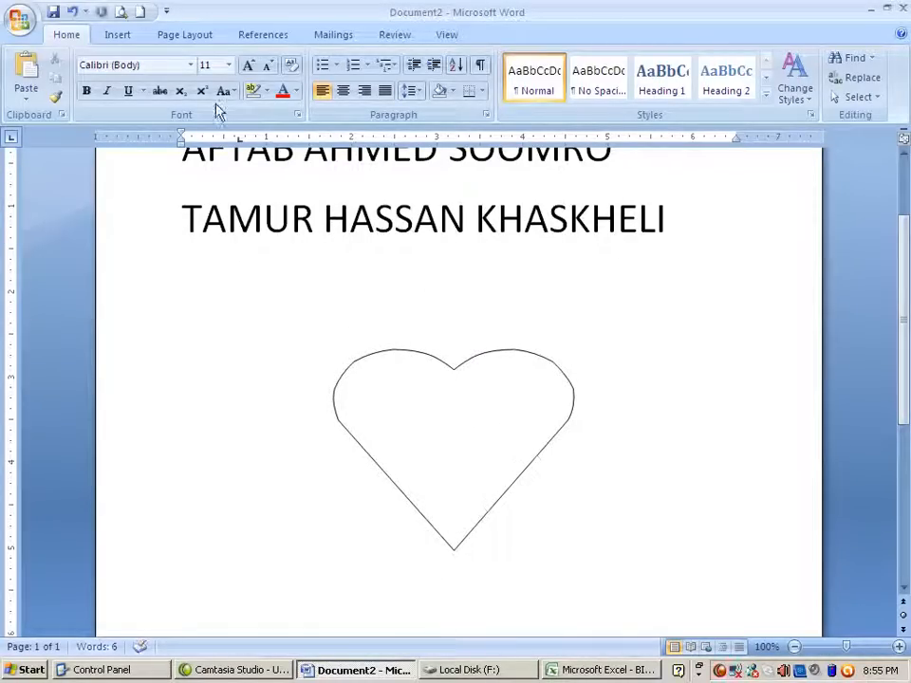
pyautogui.click(25, 99)
pyautogui.click(38, 121)
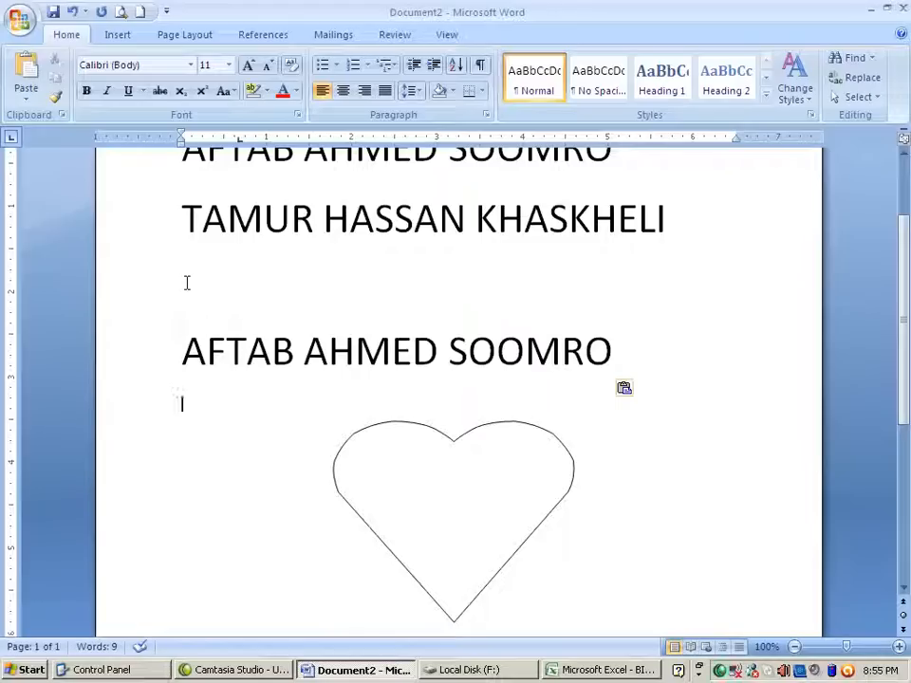
pyautogui.scroll(2, 187, 281)
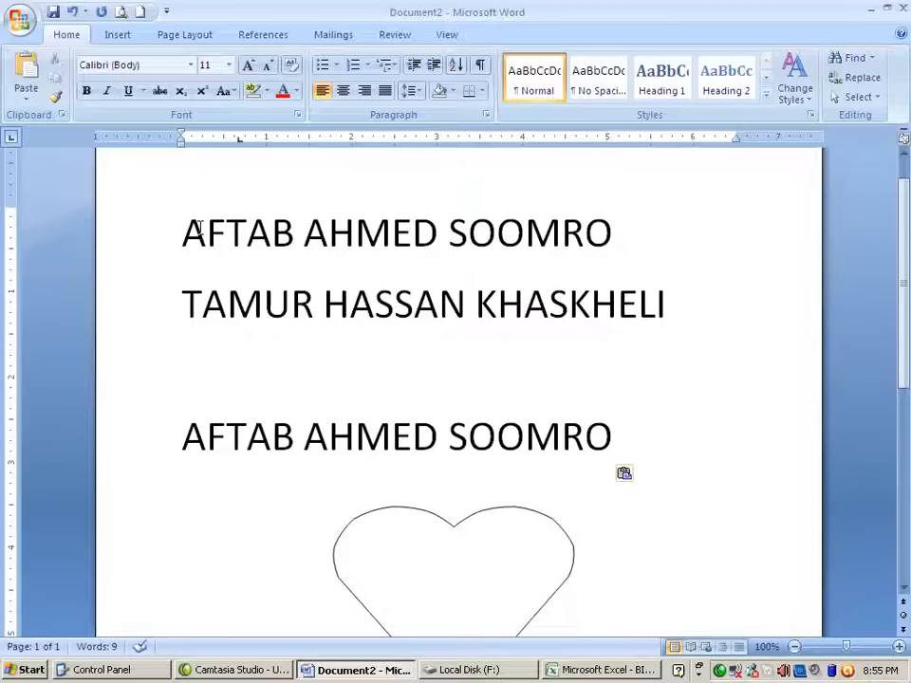
pyautogui.click(182, 237)
# Show the Office Clipboard pane holding the copied first name, then select the second name line
pyautogui.click(62, 115)
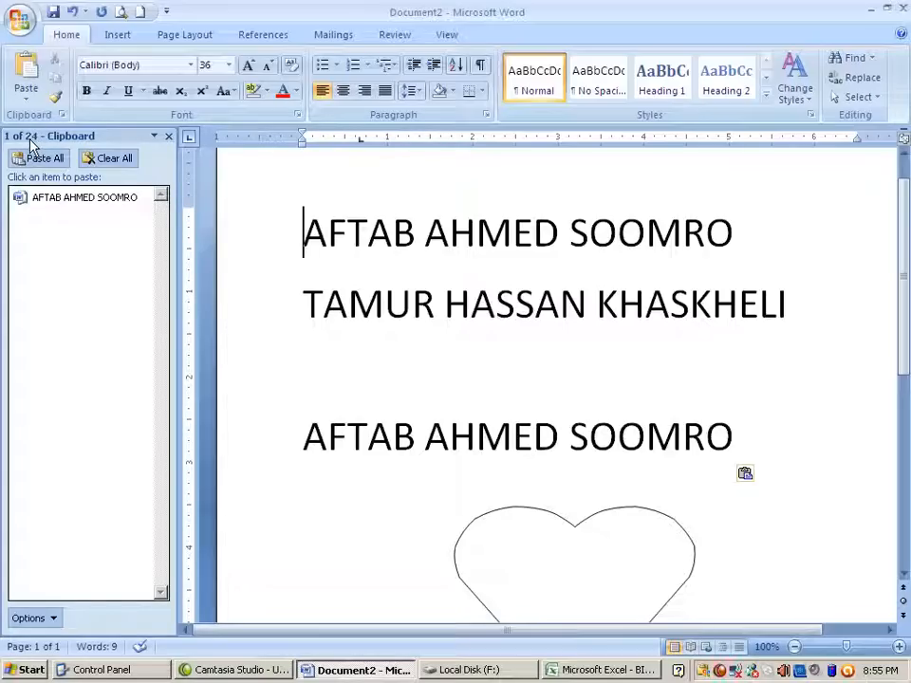
pyautogui.click(275, 310)
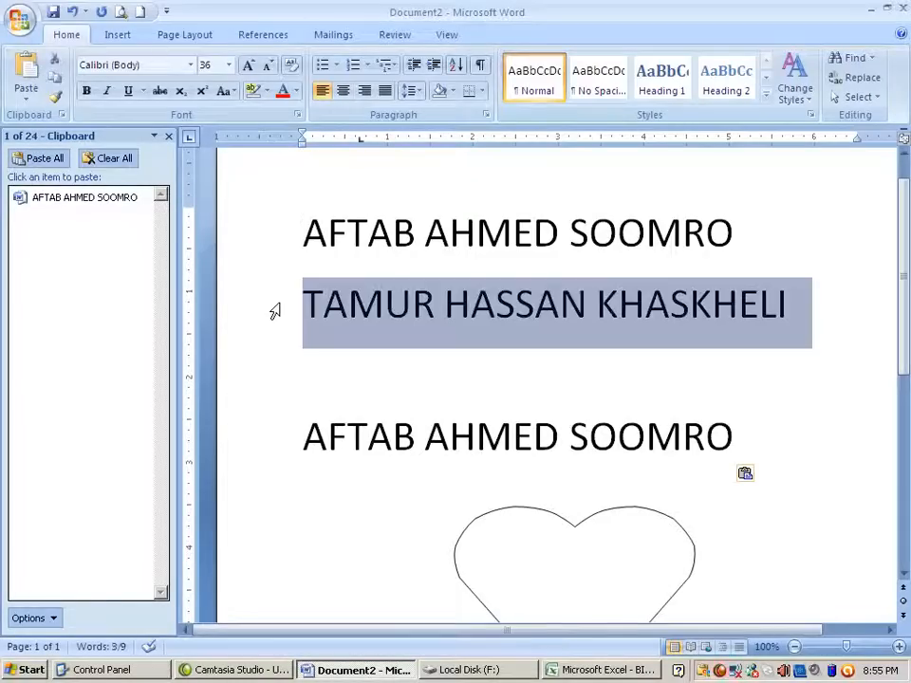
# Cut the second name line and paste it from the Clipboard pane under both first-name lines
pyautogui.click(55, 62)
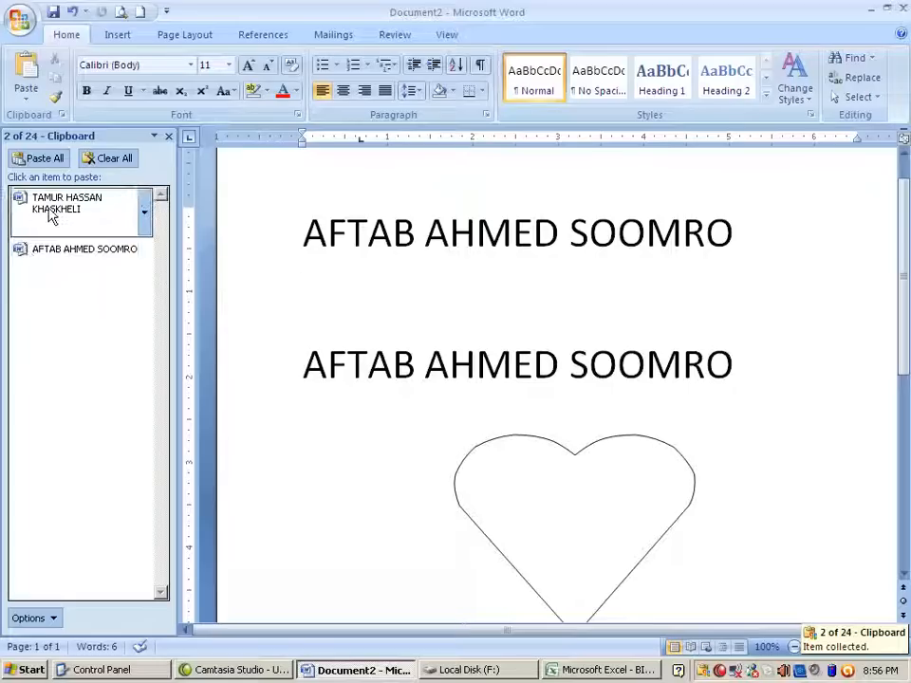
pyautogui.click(308, 434)
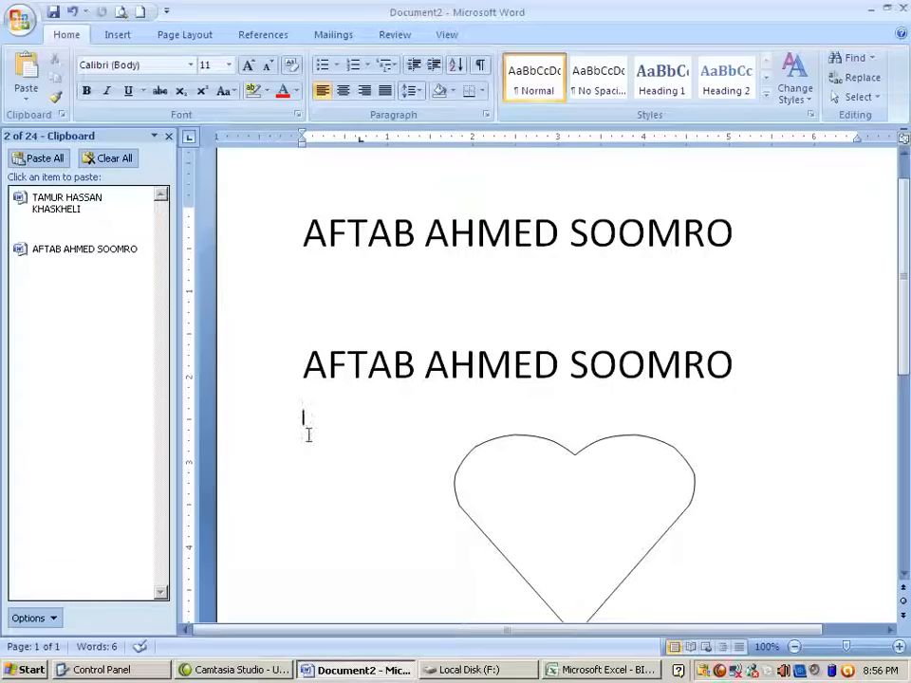
pyautogui.click(66, 217)
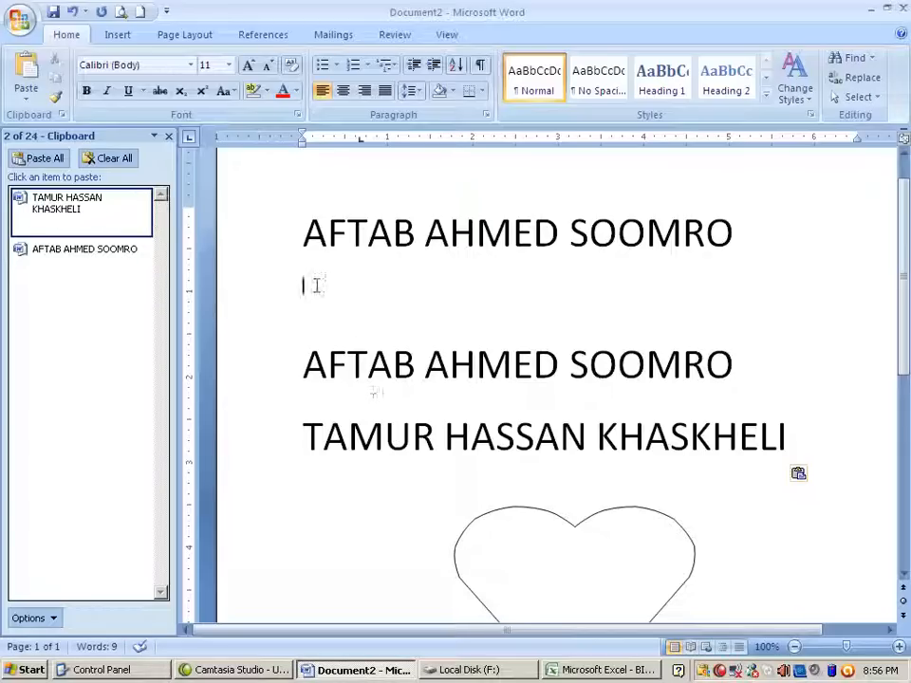
pyautogui.click(72, 225)
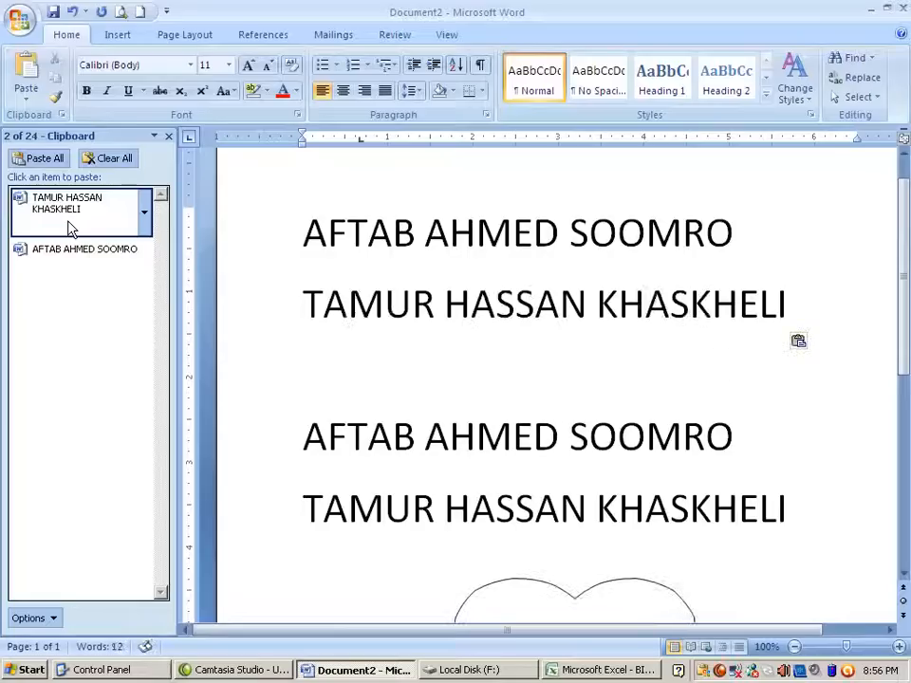
pyautogui.click(546, 608)
# Copy the heart and paste a second heart, moving it below and left of the first
pyautogui.scroll(-3, 504, 555)
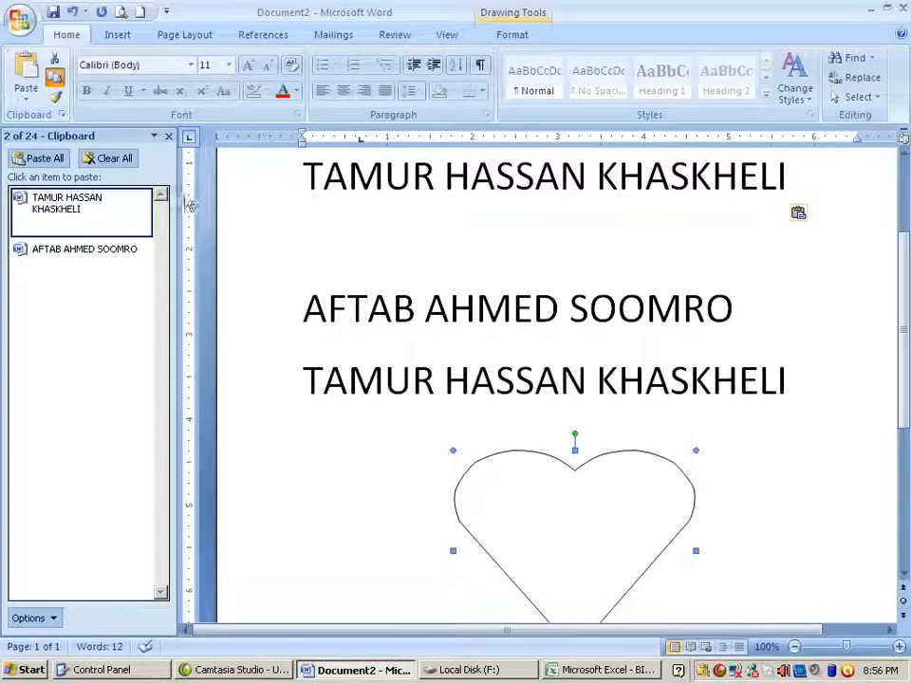
pyautogui.hotkey('ctrl', 'c')
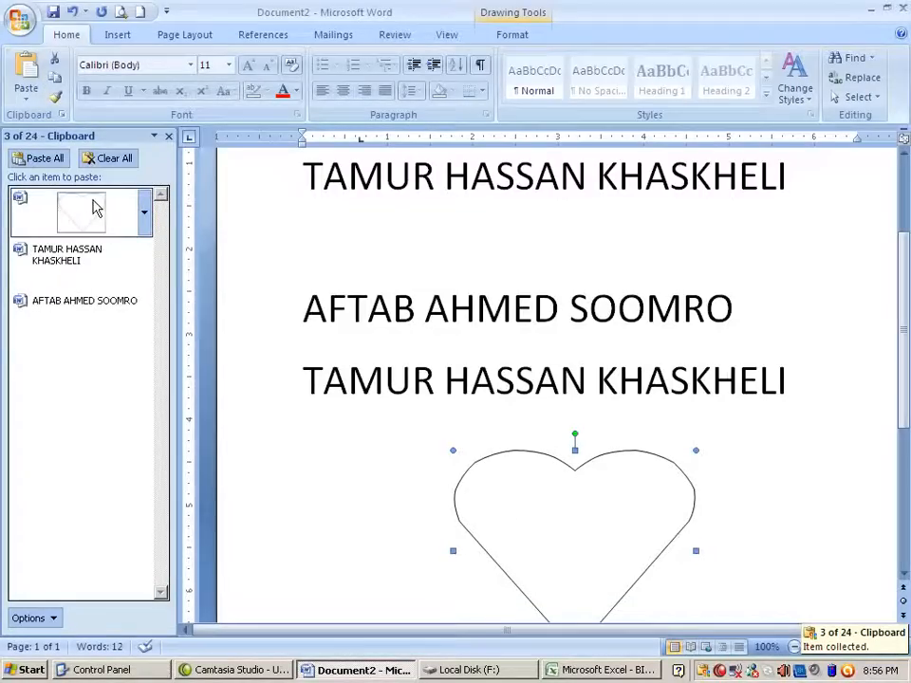
pyautogui.click(423, 574)
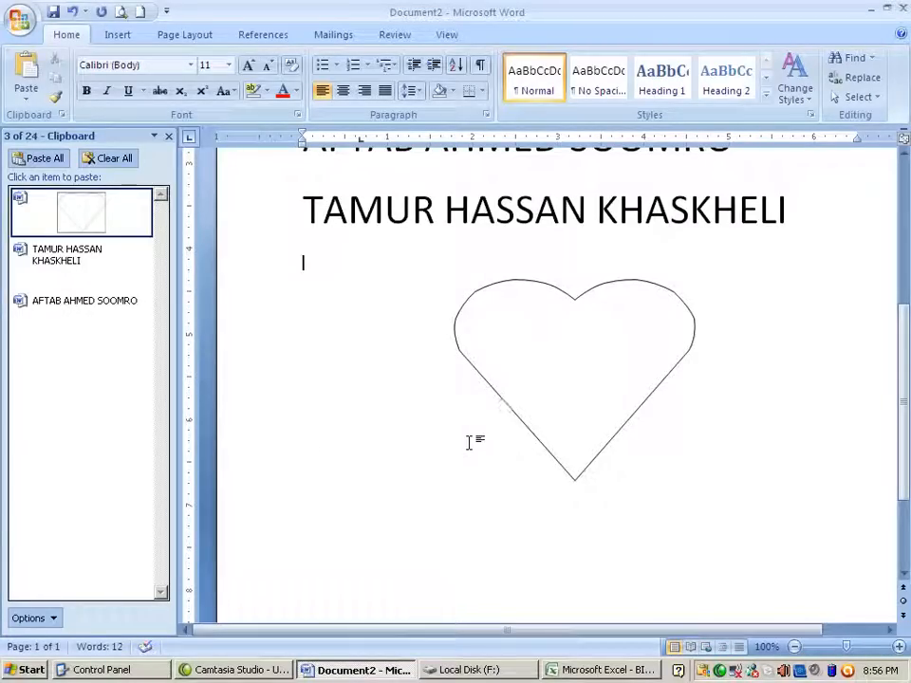
pyautogui.scroll(-3, 468, 442)
pyautogui.moveTo(651, 560); pyautogui.dragTo(433, 350)
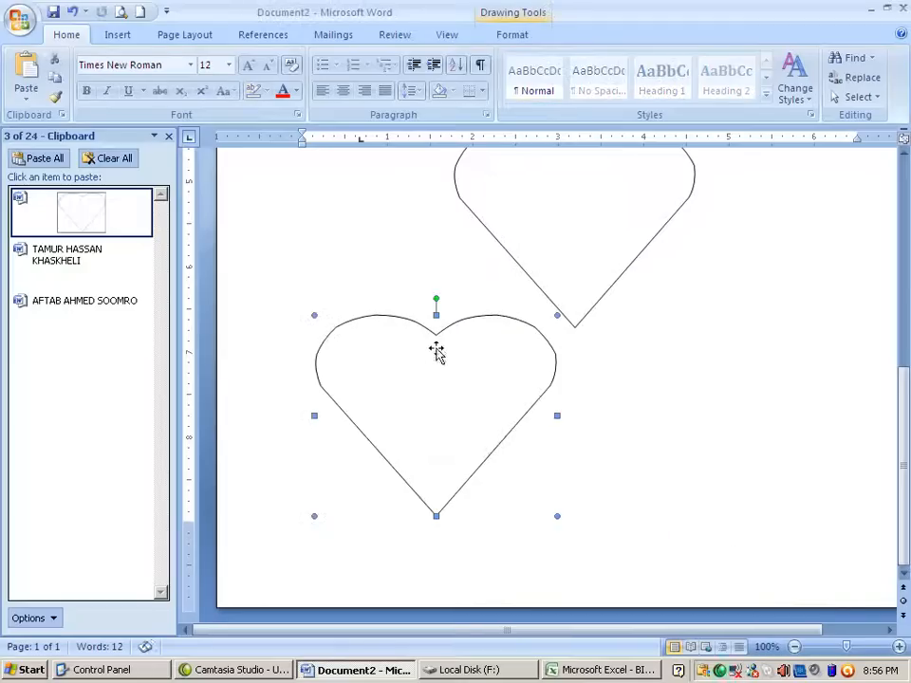
pyautogui.click(637, 447)
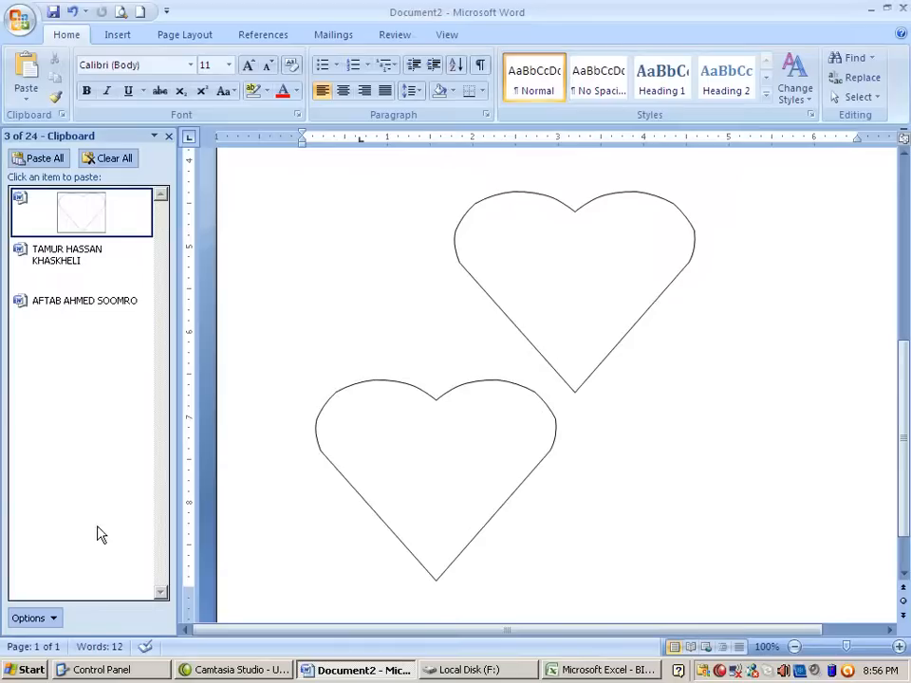
pyautogui.scroll(5, 207, 319)
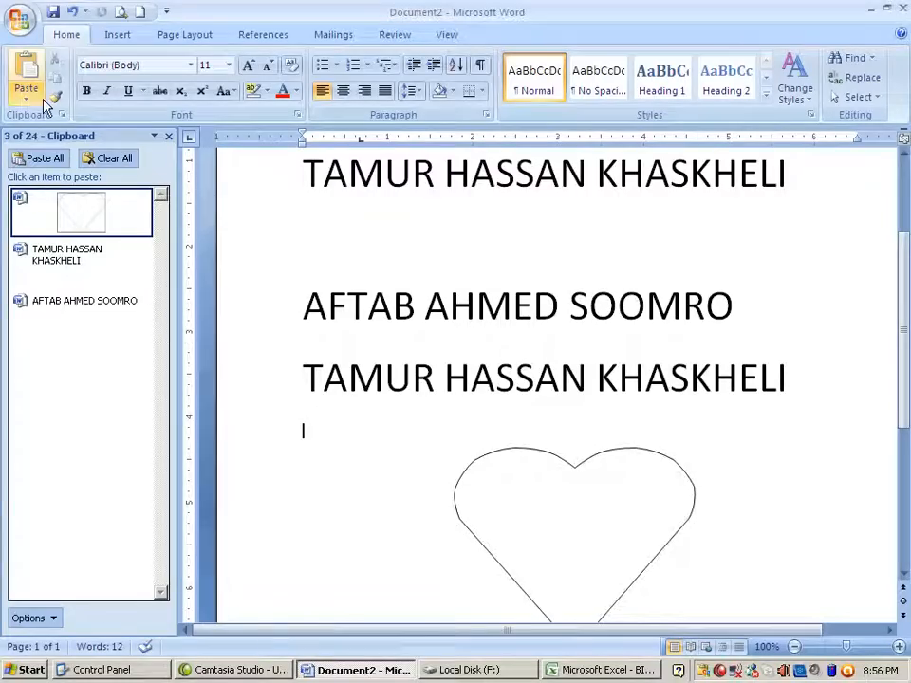
pyautogui.scroll(-6, 367, 431)
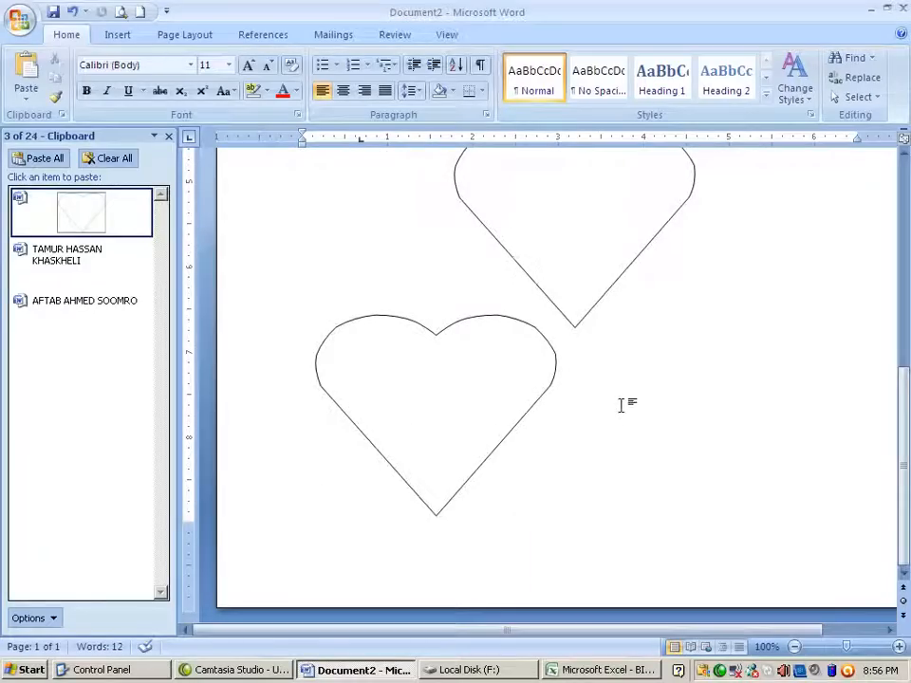
pyautogui.scroll(4, 409, 384)
pyautogui.scroll(3, 349, 342)
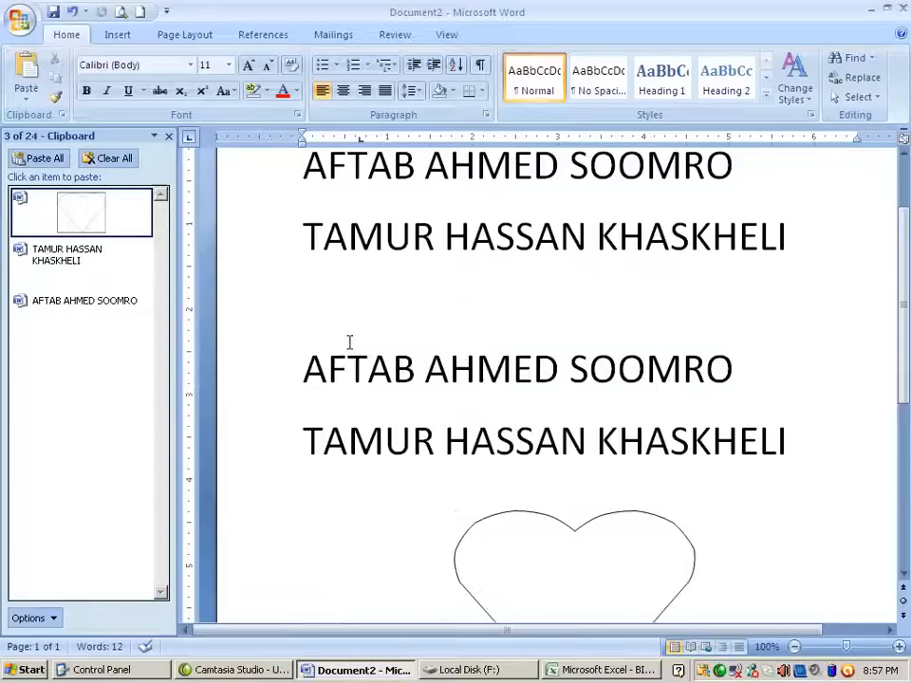
pyautogui.scroll(2, 349, 341)
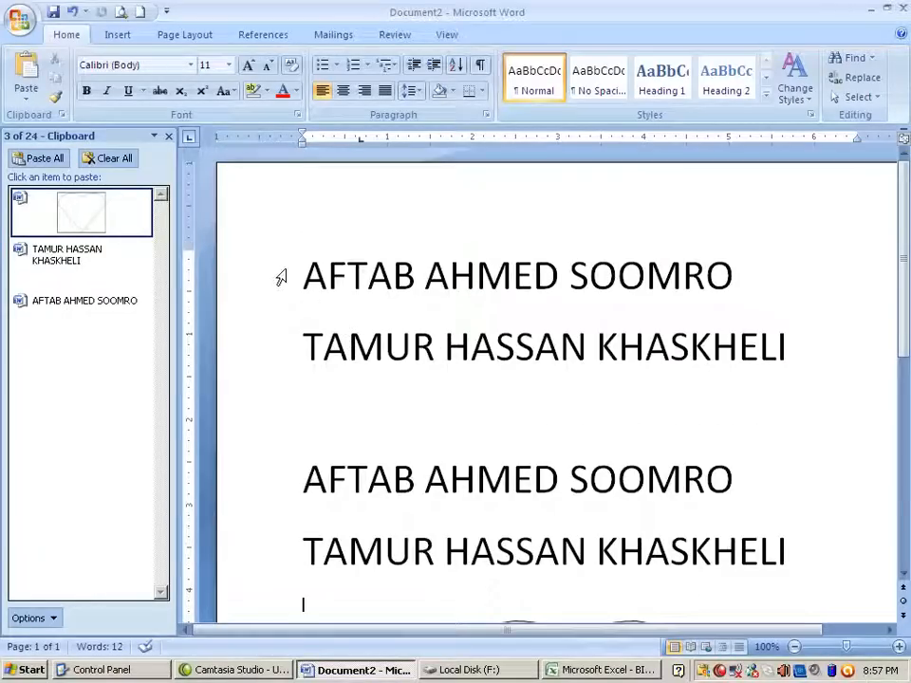
# Format the top name line in dark red Bauhaus 93
pyautogui.click(282, 285)
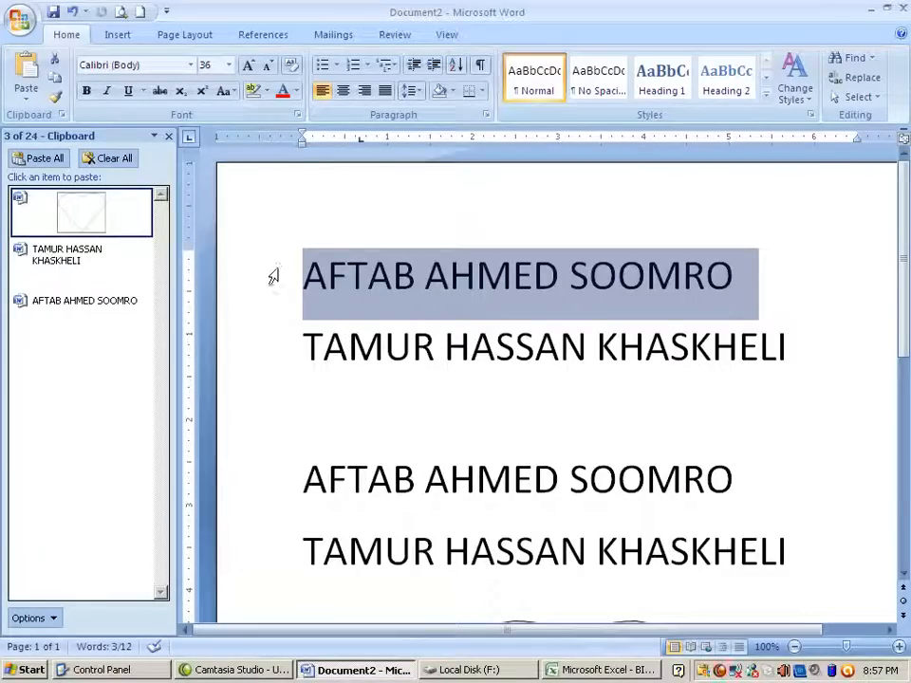
pyautogui.click(296, 92)
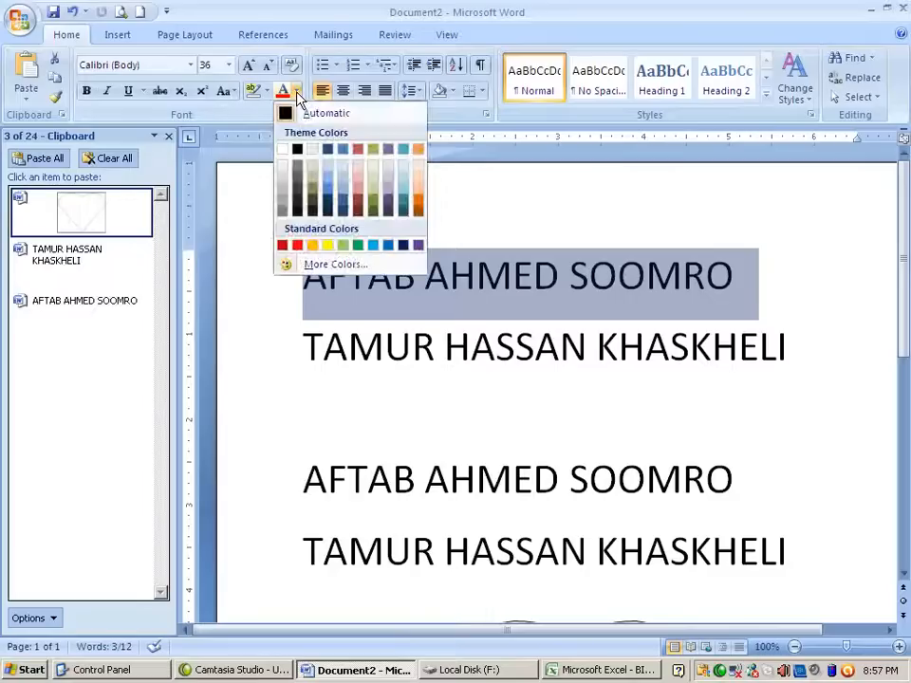
pyautogui.click(357, 201)
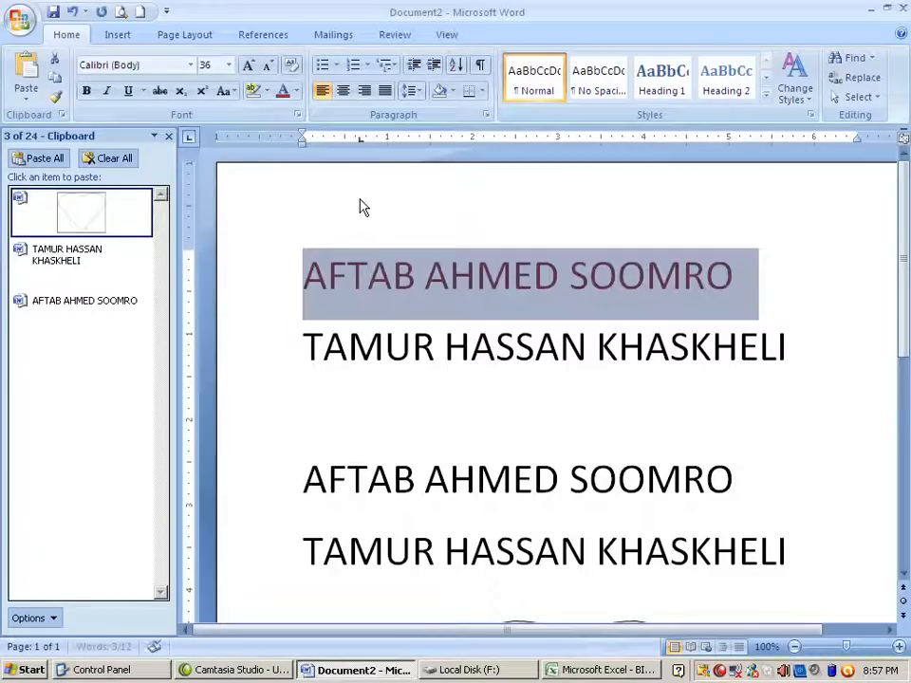
pyautogui.click(192, 66)
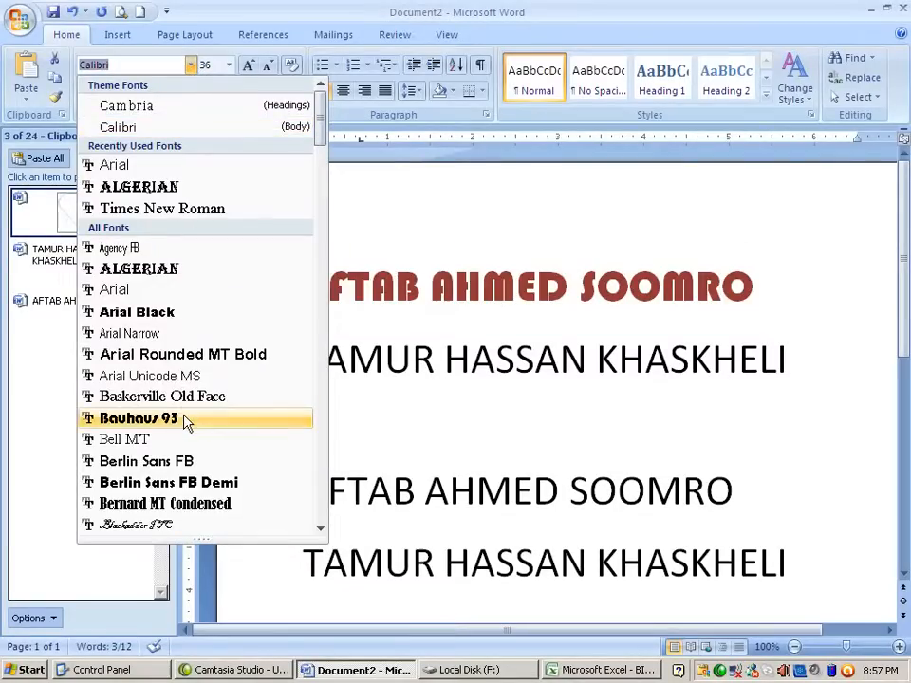
pyautogui.click(189, 417)
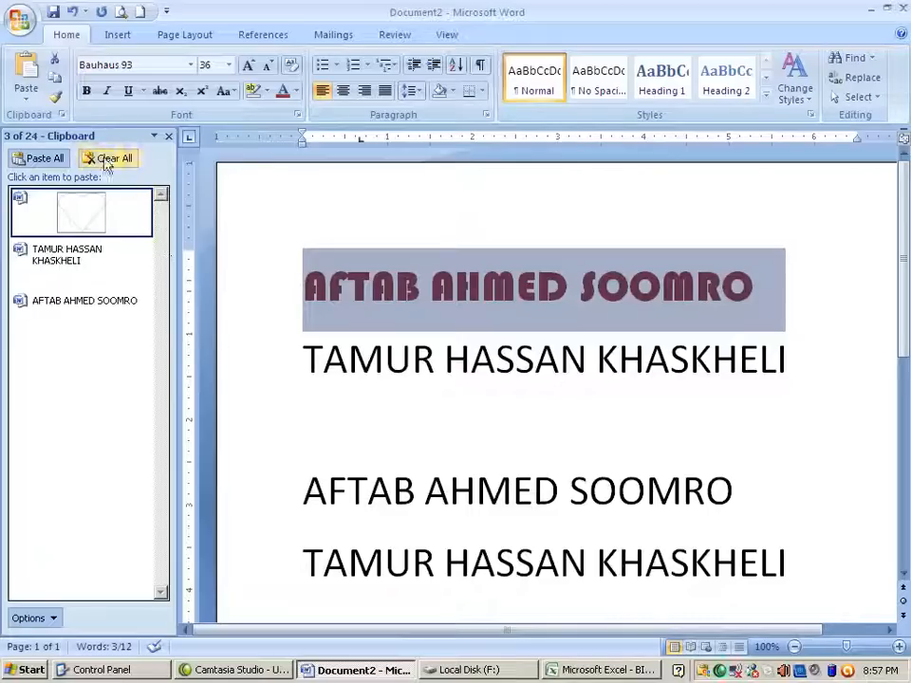
# Use Format Painter to copy the dark red Bauhaus 93 styling onto the lower first-name copy
pyautogui.click(55, 98)
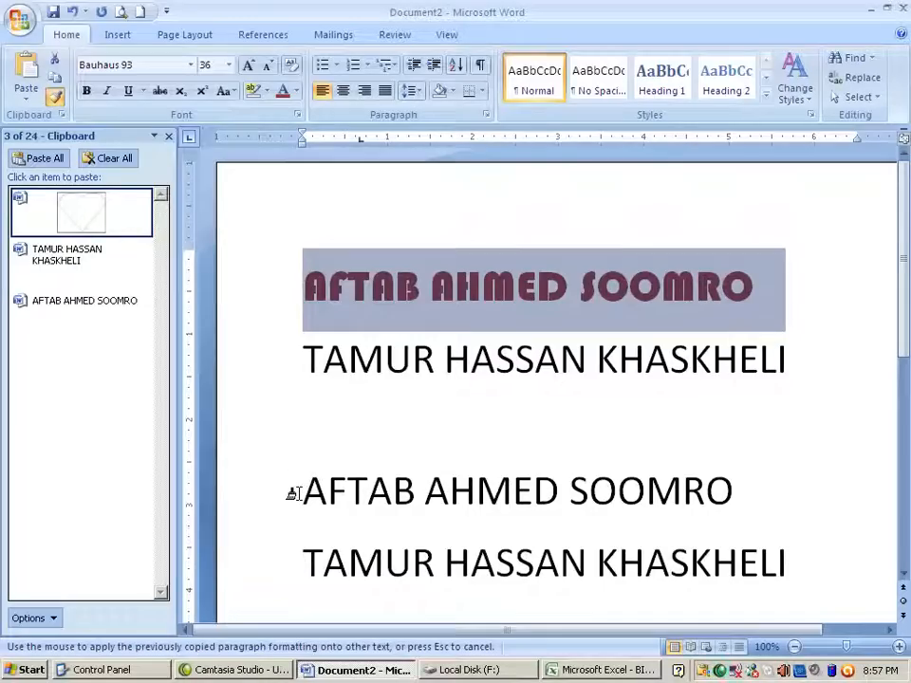
pyautogui.moveTo(291, 494)
pyautogui.mouseDown()
pyautogui.moveTo(285, 488)
pyautogui.moveTo(651, 488)
pyautogui.moveTo(751, 501)
pyautogui.mouseUp()
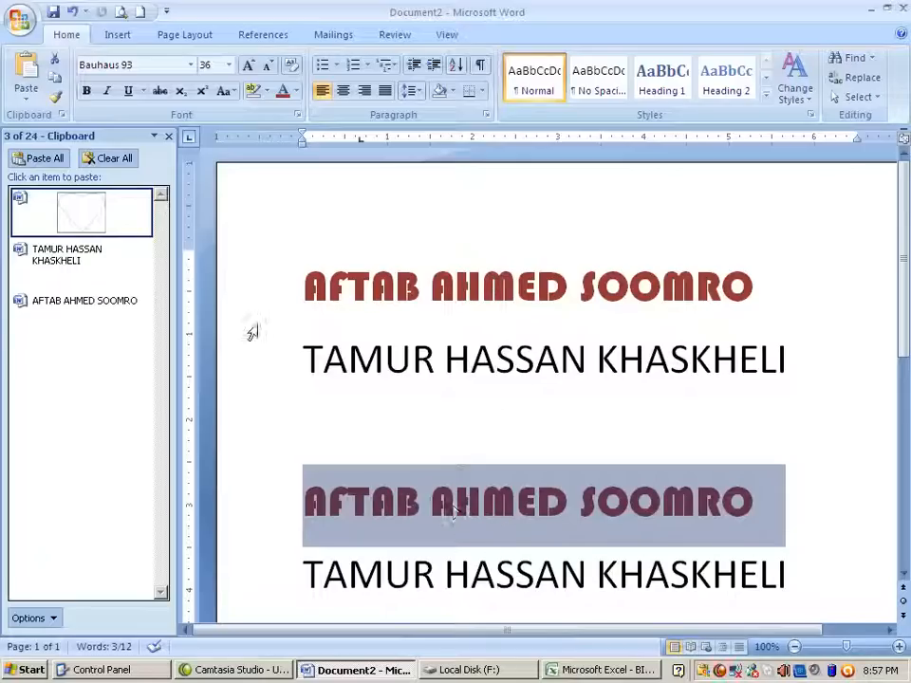
pyautogui.click(276, 370)
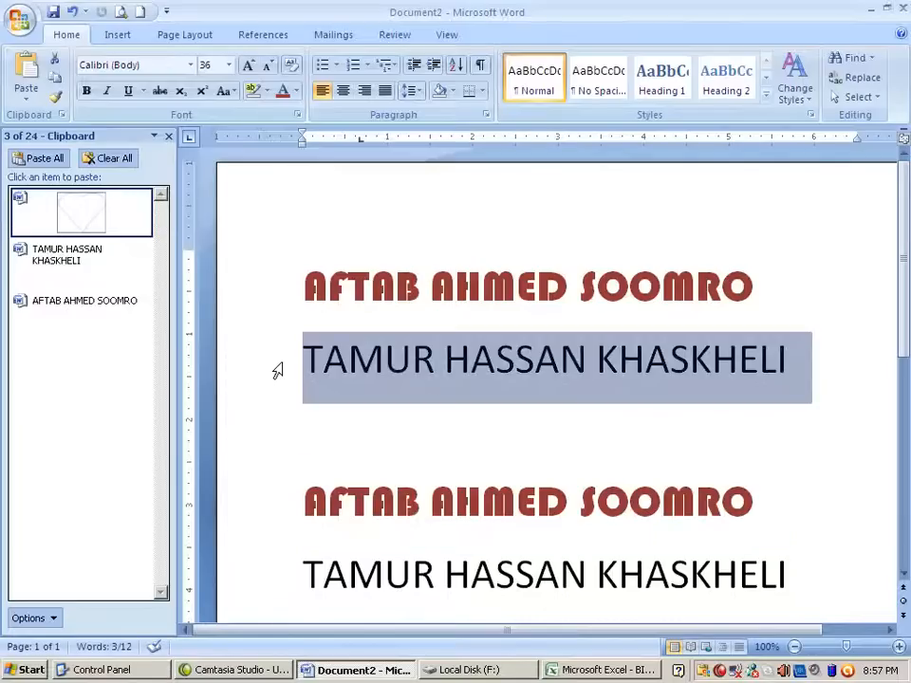
# Use Format Painter to apply plain Calibri formatting to the last name line and the top line
pyautogui.click(55, 96)
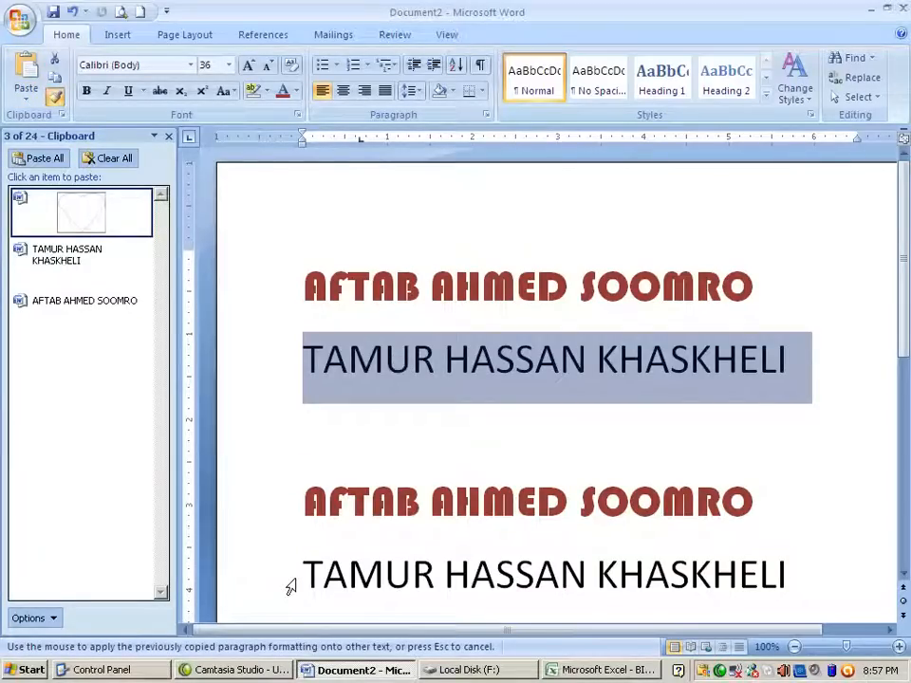
pyautogui.moveTo(297, 574); pyautogui.dragTo(726, 582)
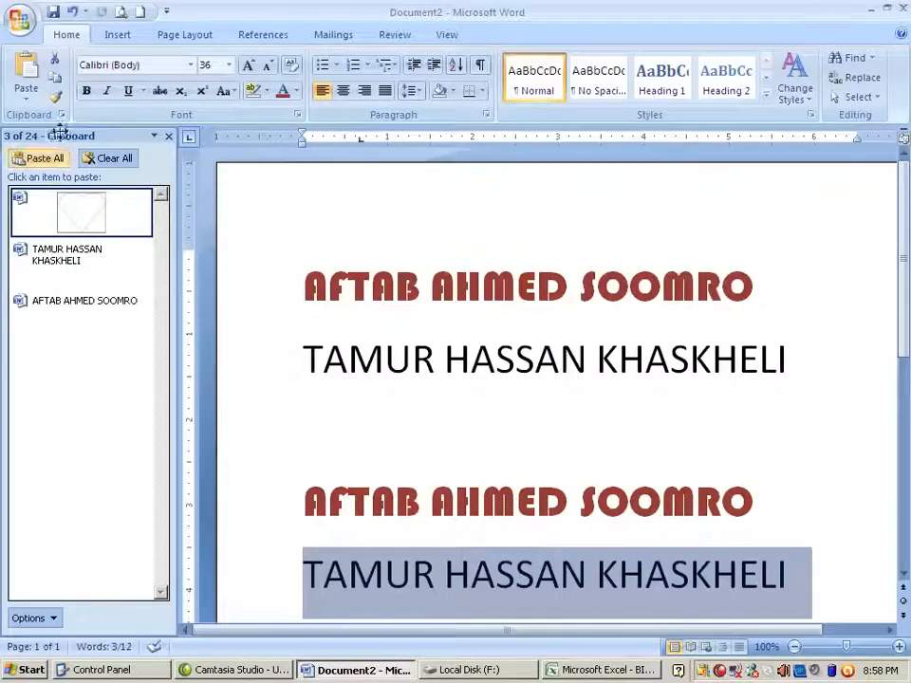
pyautogui.click(55, 98)
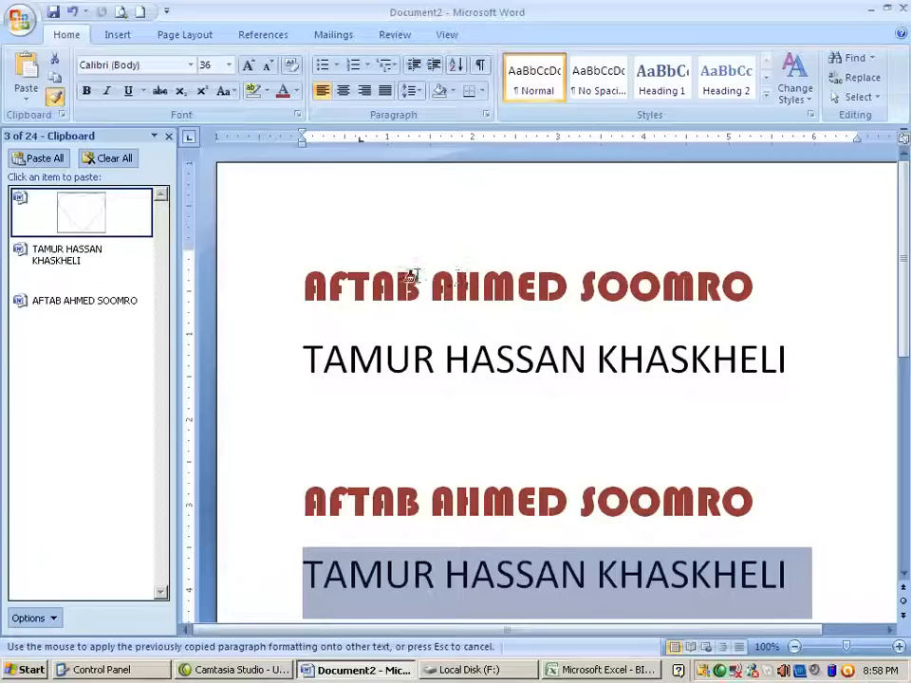
pyautogui.click(294, 286)
pyautogui.moveTo(292, 288)
pyautogui.mouseDown()
pyautogui.moveTo(735, 285)
pyautogui.moveTo(701, 291)
pyautogui.mouseUp()
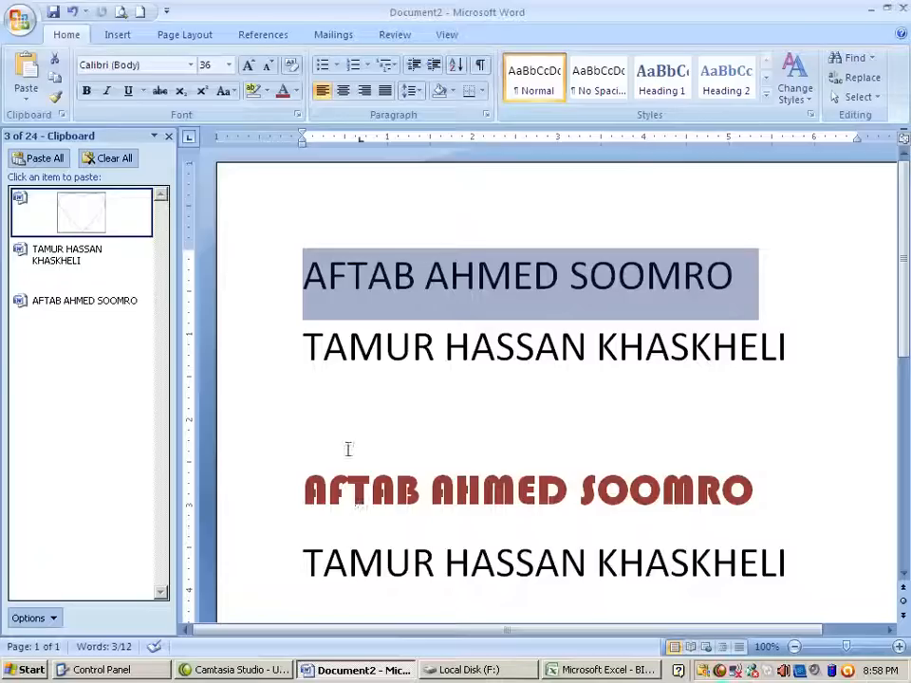
# Copy the red line's dark red Bauhaus 93 formatting onto the name line below with Format Painter
pyautogui.moveTo(295, 488); pyautogui.dragTo(538, 480)
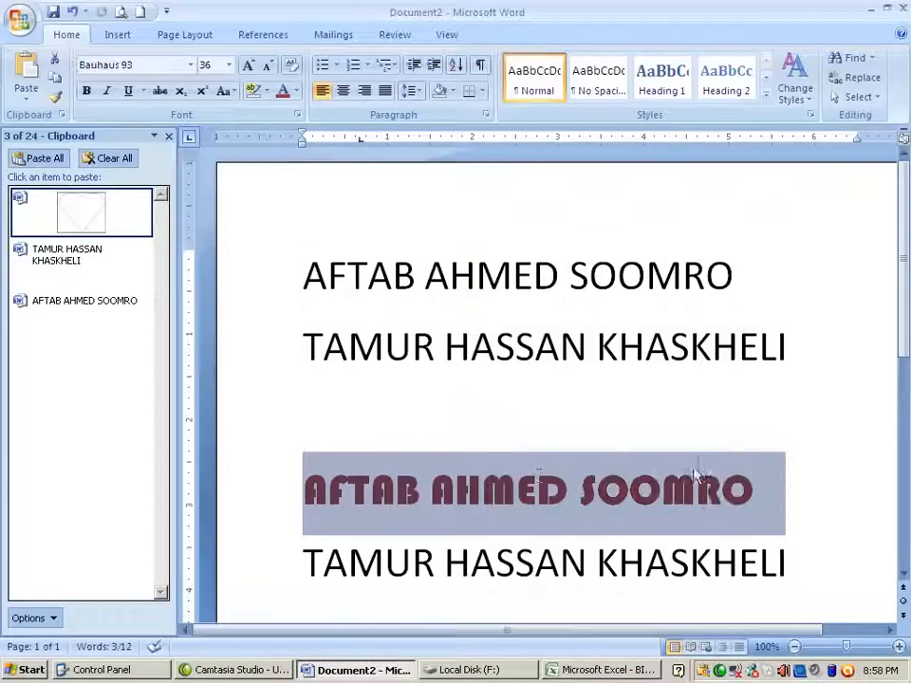
pyautogui.click(54, 96)
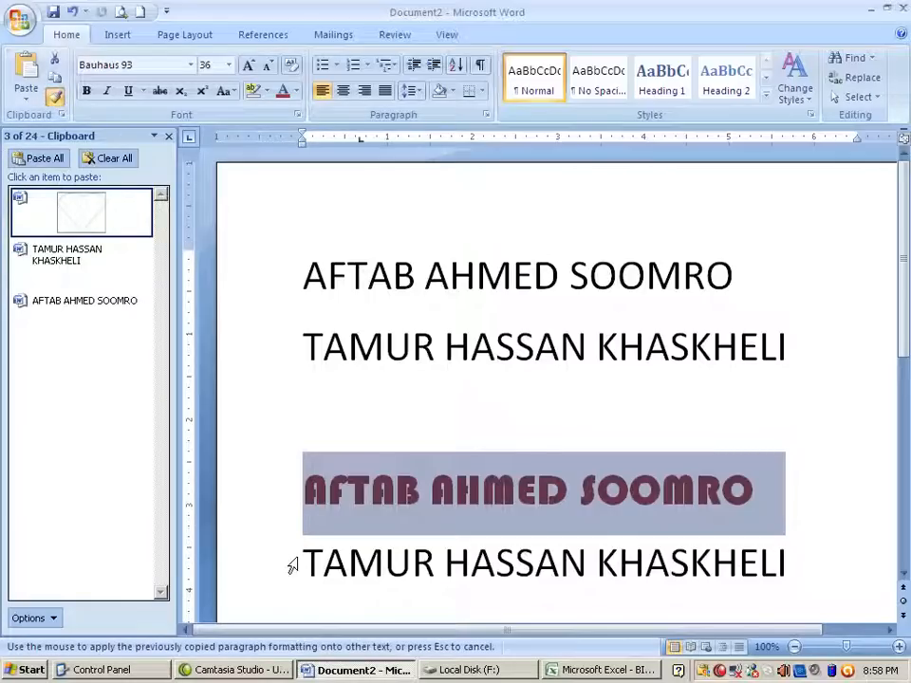
pyautogui.click(232, 577)
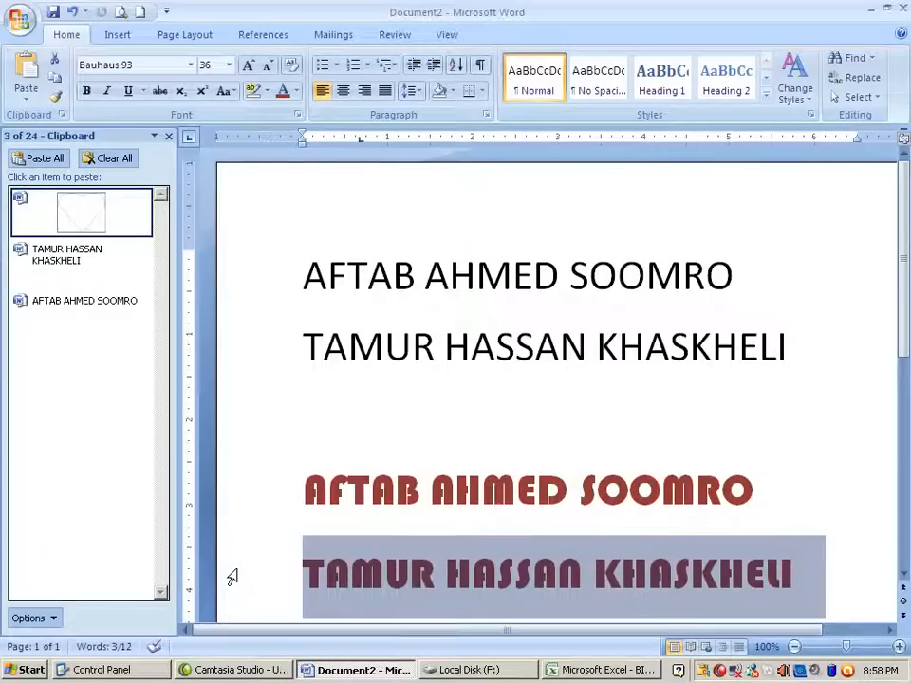
pyautogui.scroll(-3, 232, 577)
pyautogui.scroll(3, 232, 576)
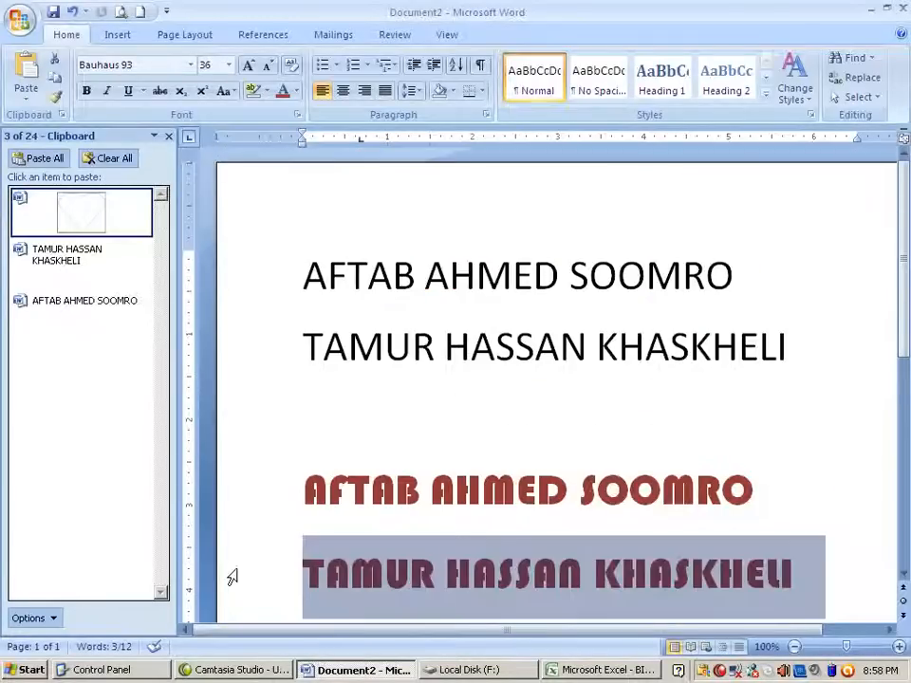